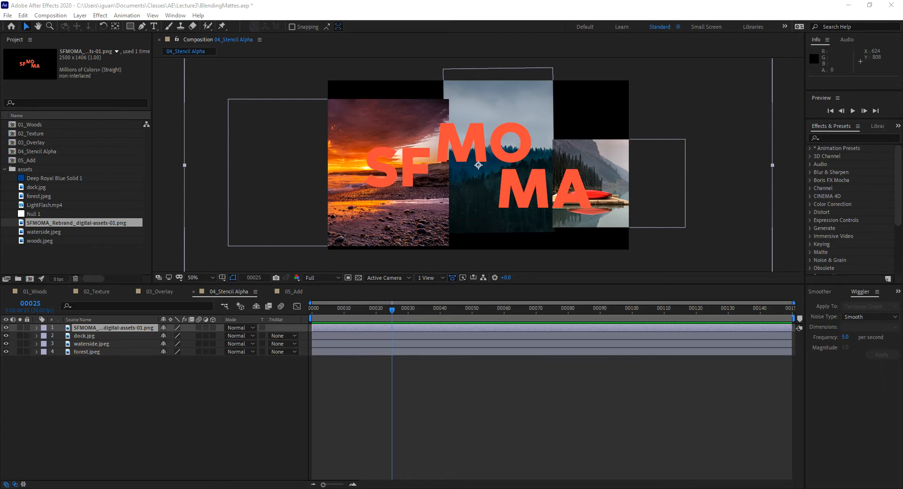
Step: Switch to Photoshop and examine the transparent background of the SFMOMA logo, comparing it with the After Effects composition
key("alt+Tab")
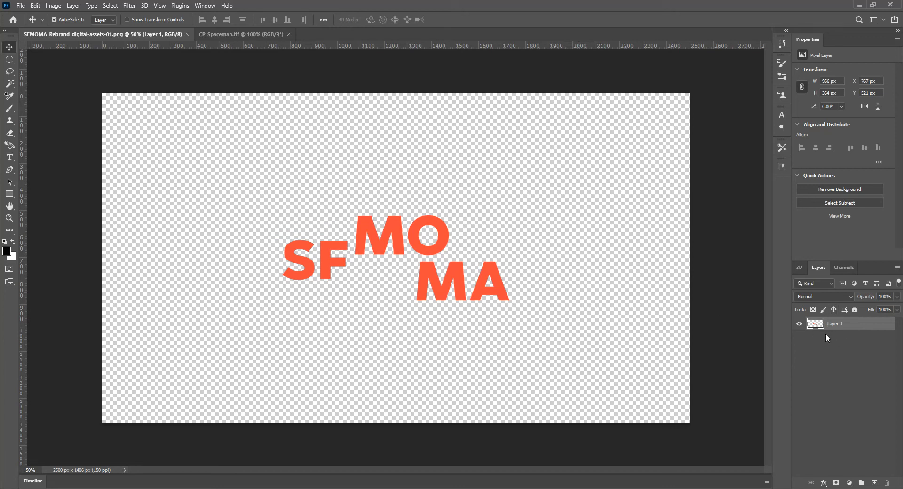
key("alt+Tab")
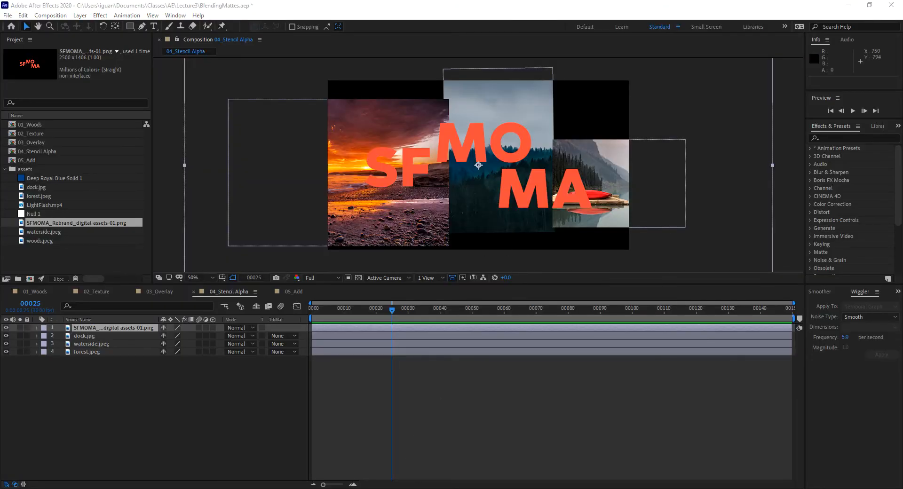
key("alt+Tab")
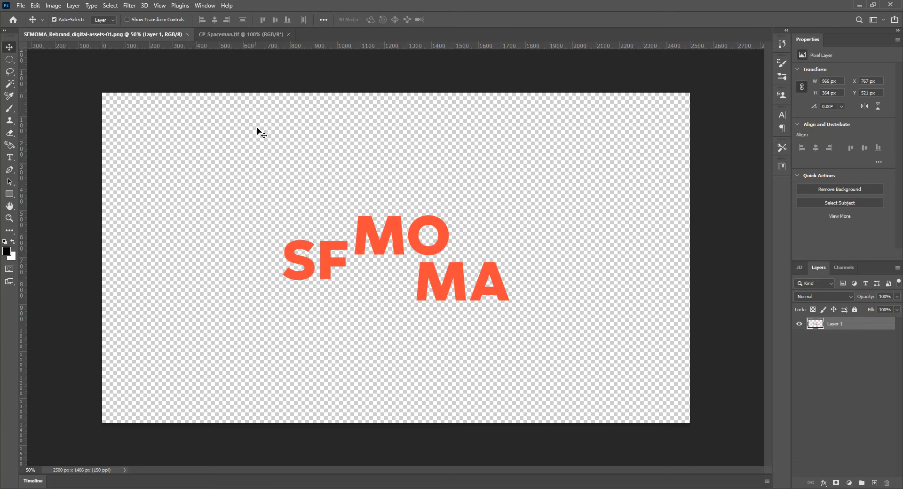
Step: In CP_Spaceman.tif, view the Alpha 1 channel over the image and on its own, and return to the RGB view
left_click(233, 34)
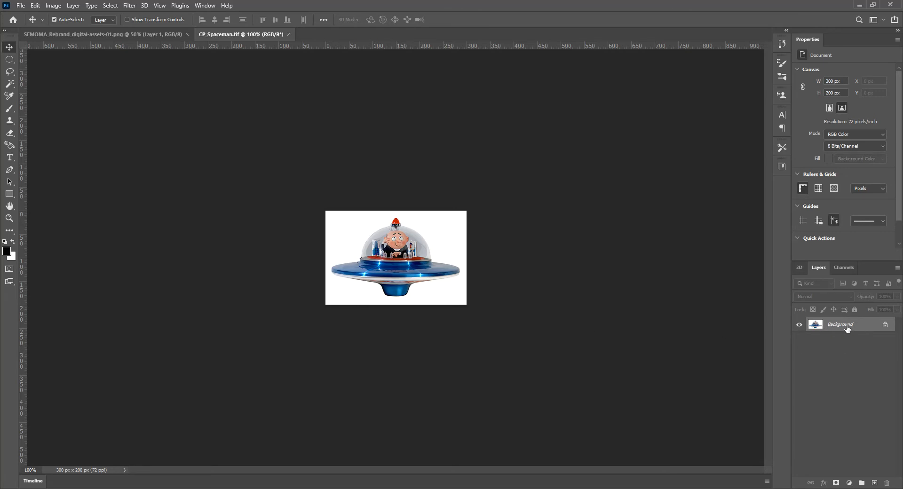
left_click(842, 267)
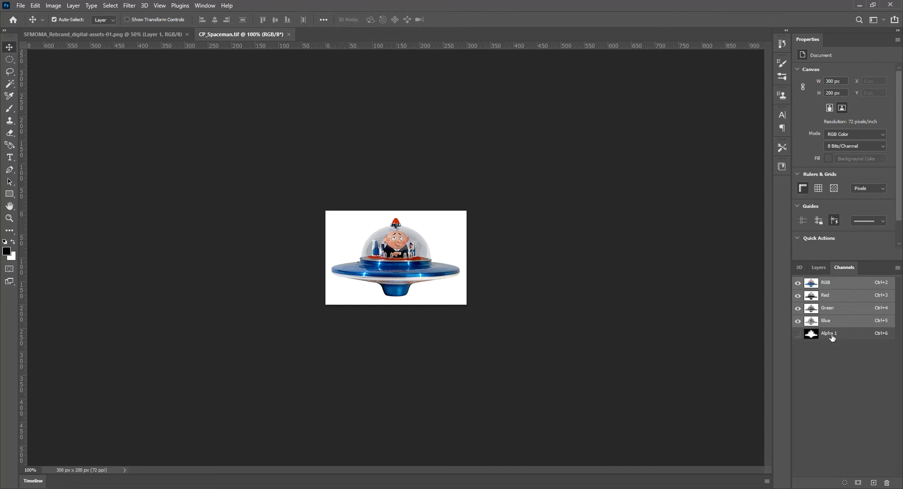
left_click(798, 333)
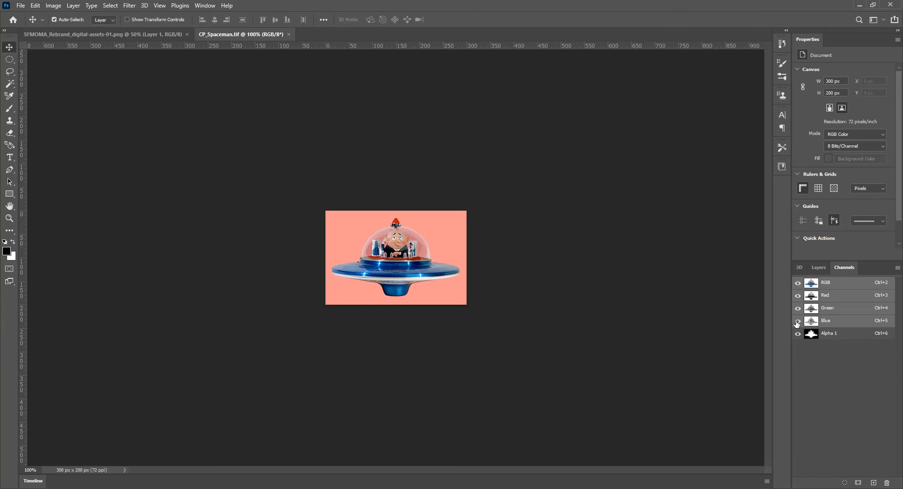
left_click(798, 283)
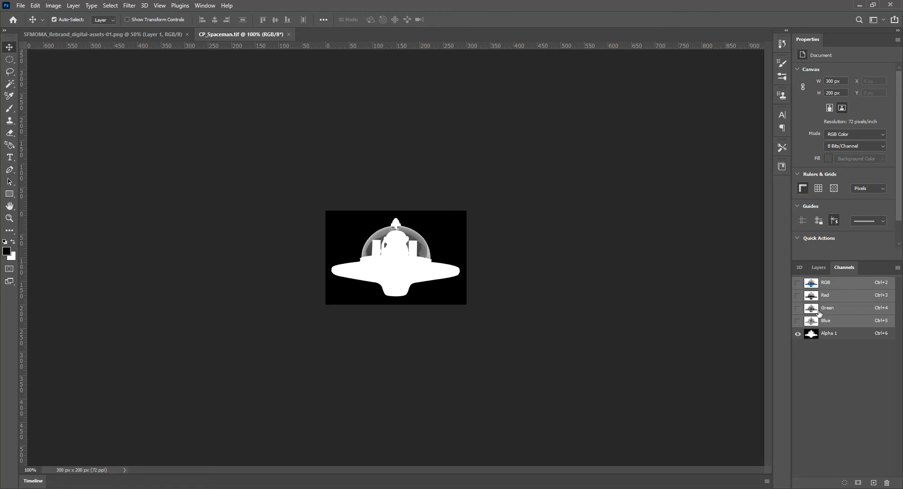
left_click(797, 283)
left_click(798, 334)
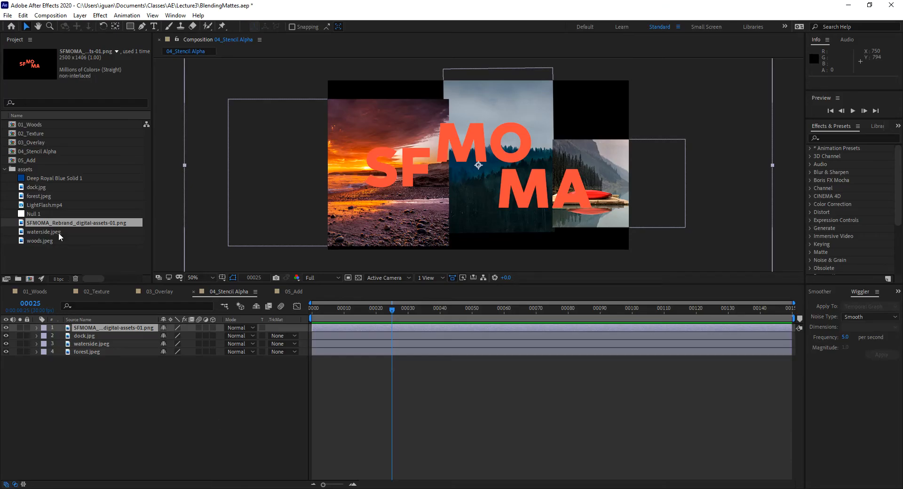
Step: In After Effects, import CP_Spaceman.tif from the Lecture4 folder into the assets folder, letting the program guess its alpha interpretation
left_click(33, 170)
key("ctrl+i")
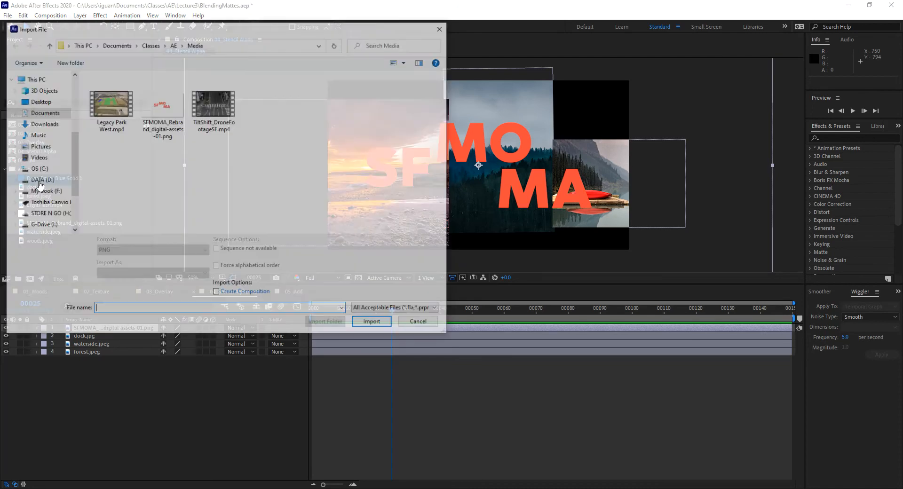
left_click(173, 43)
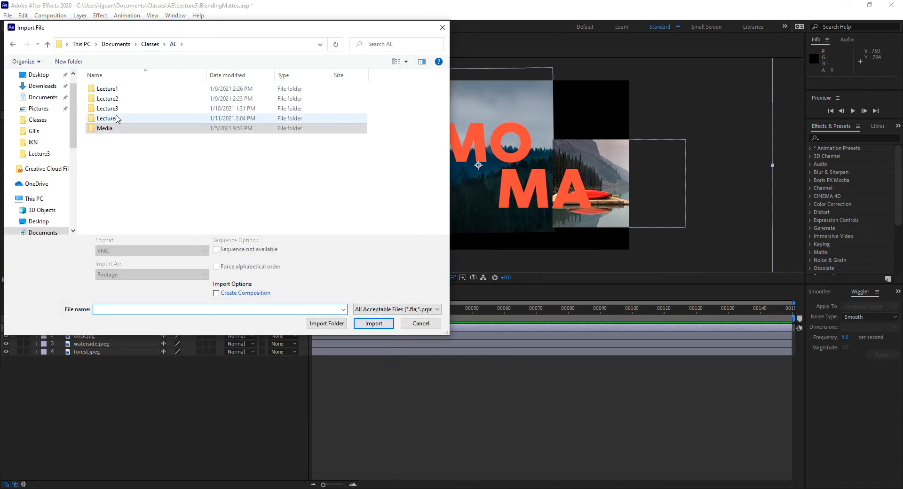
double_click(117, 118)
left_click(117, 99)
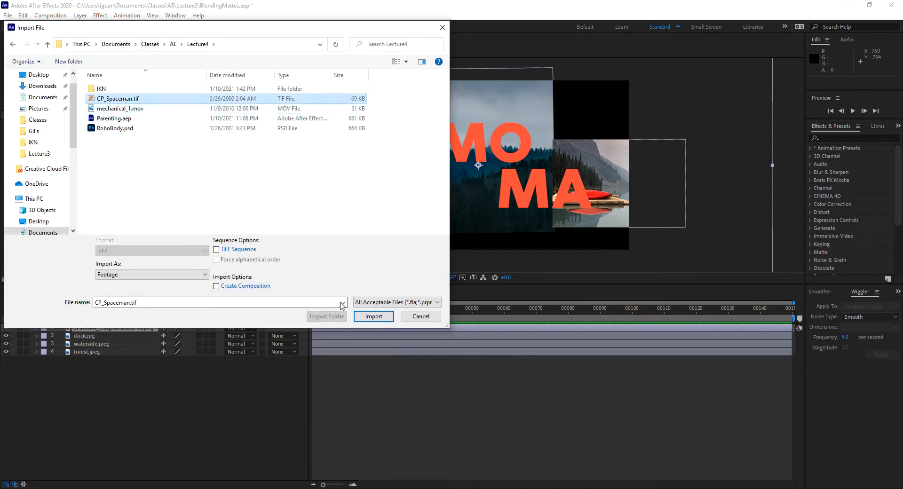
left_click(374, 316)
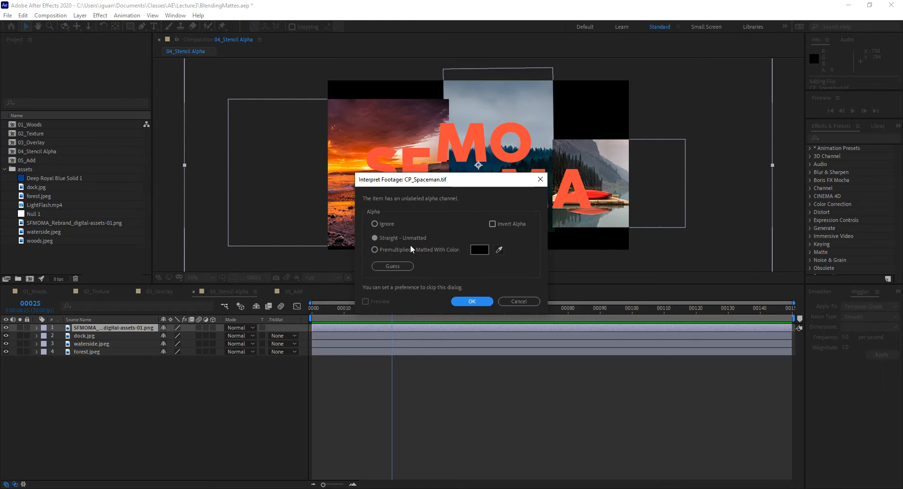
left_click(397, 268)
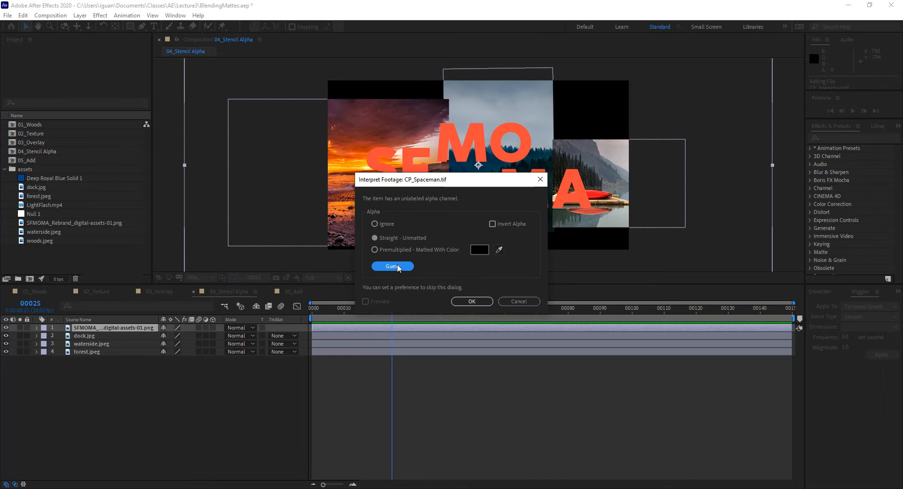
left_click(475, 301)
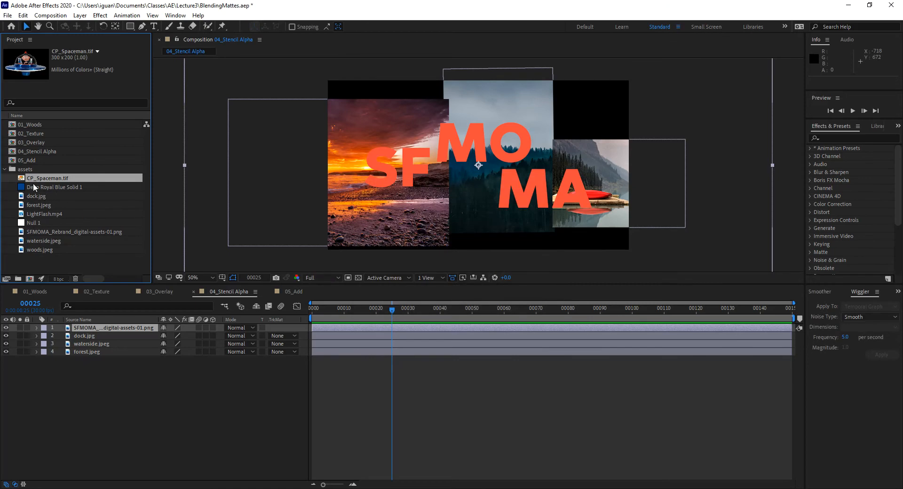
Step: Add CP_Spaceman.tif as the top layer of the 04_Stencil Alpha composition and position it over the letter F
left_click_drag(23, 179, 130, 331)
left_click_drag(502, 171, 447, 172)
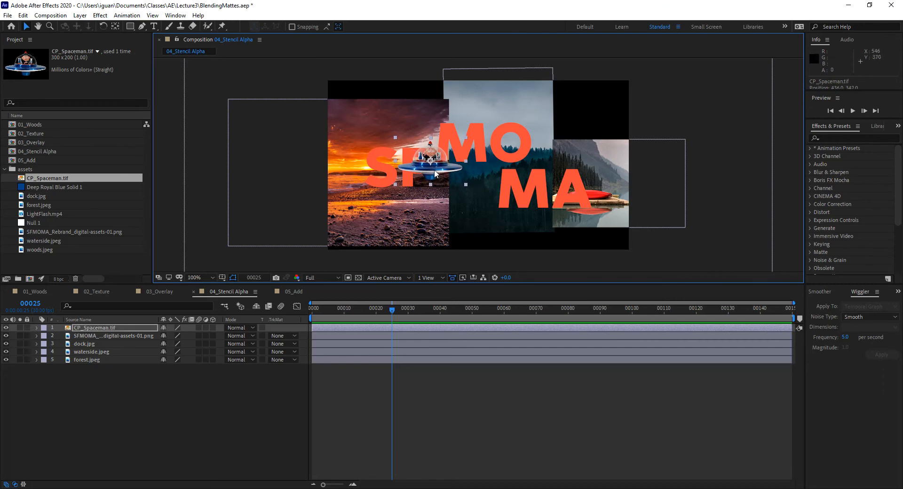
scroll(434, 170, "up", 4)
scroll(382, 173, "down", 6)
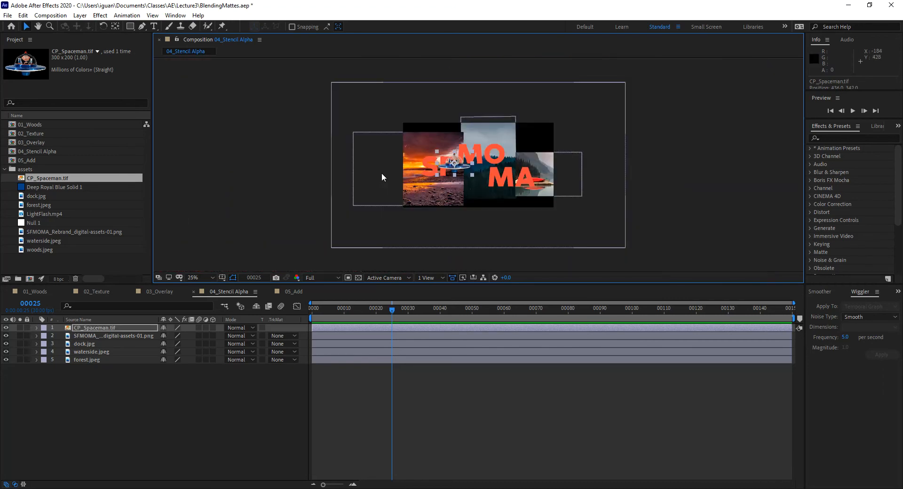
scroll(382, 173, "up", 1)
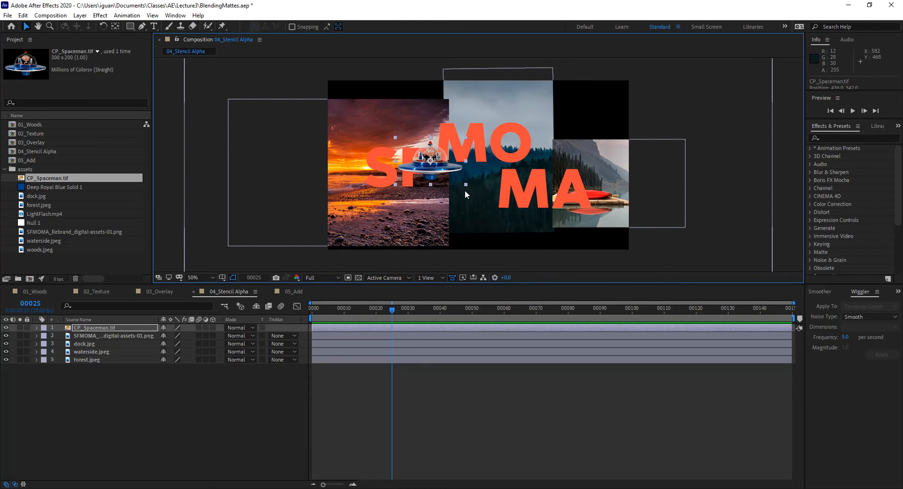
scroll(465, 190, "up", 4)
scroll(464, 190, "down", 2)
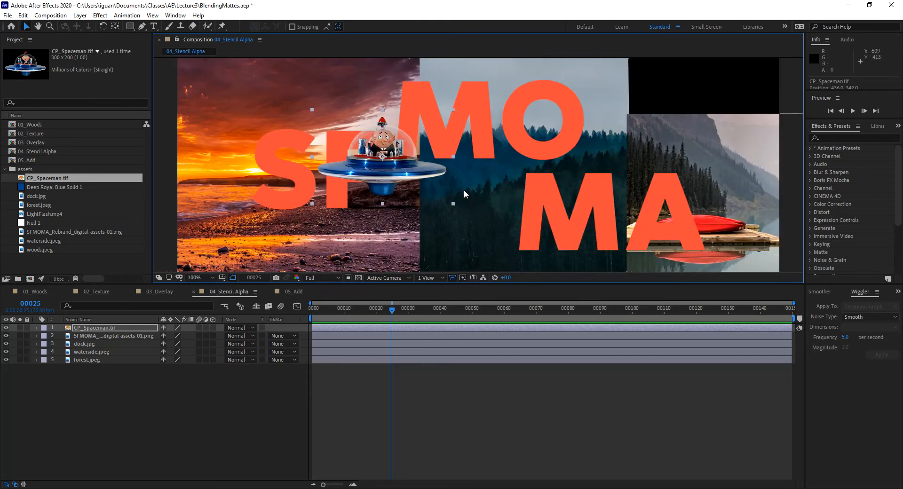
Step: Move the spaceman layer around over the sunset, forest and logo letters, and delete it from the composition
left_click_drag(406, 178, 420, 240)
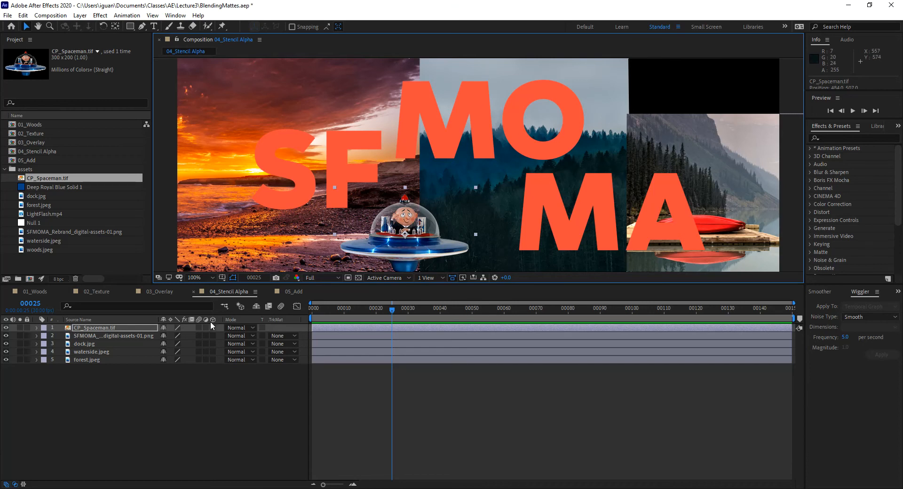
left_click_drag(417, 245, 467, 191)
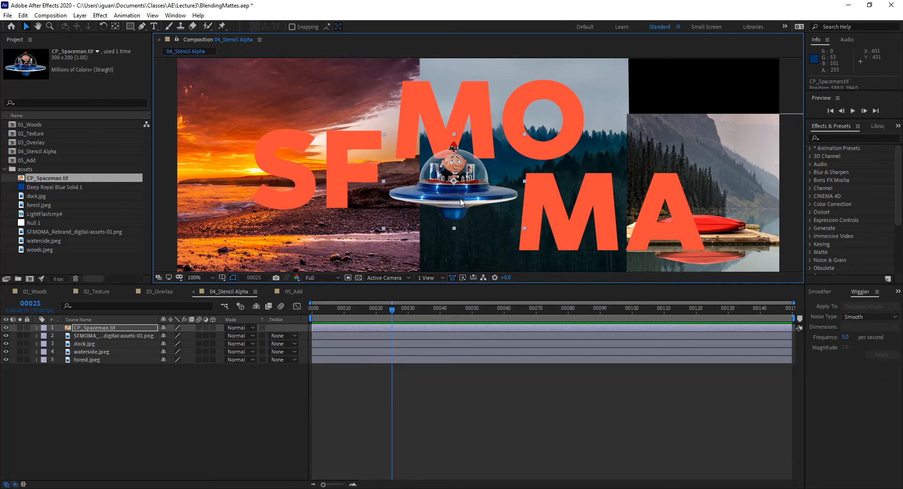
left_click_drag(460, 202, 503, 223)
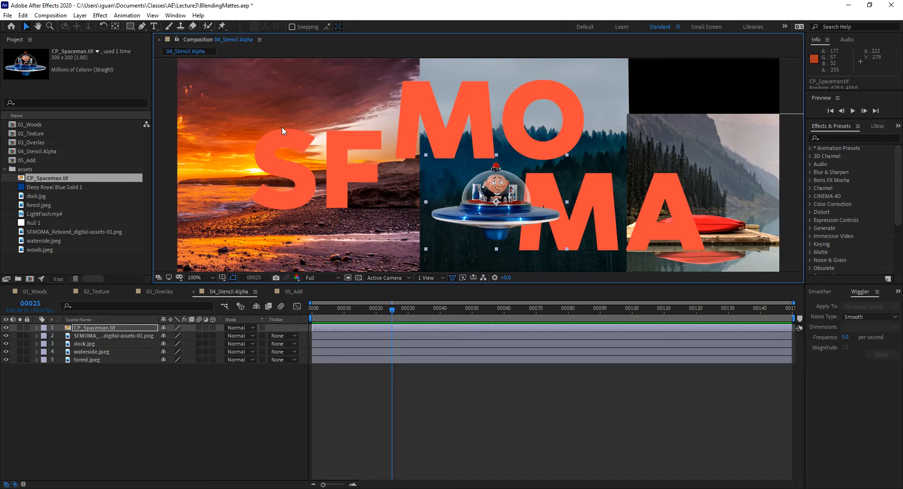
left_click_drag(469, 217, 408, 214)
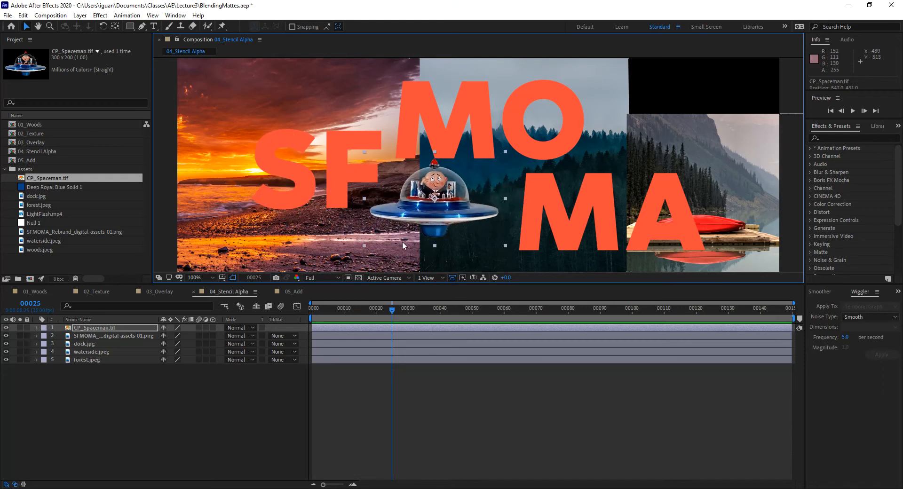
left_click(100, 326)
key("Delete")
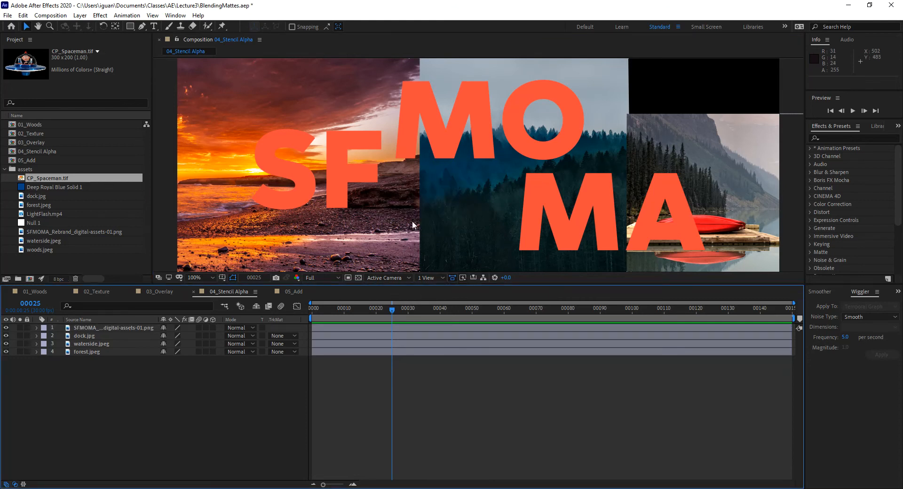
Step: Fit the composition in its viewer, hide the timeline's Modes column, and toggle between the switches and modes displays
left_click(202, 278)
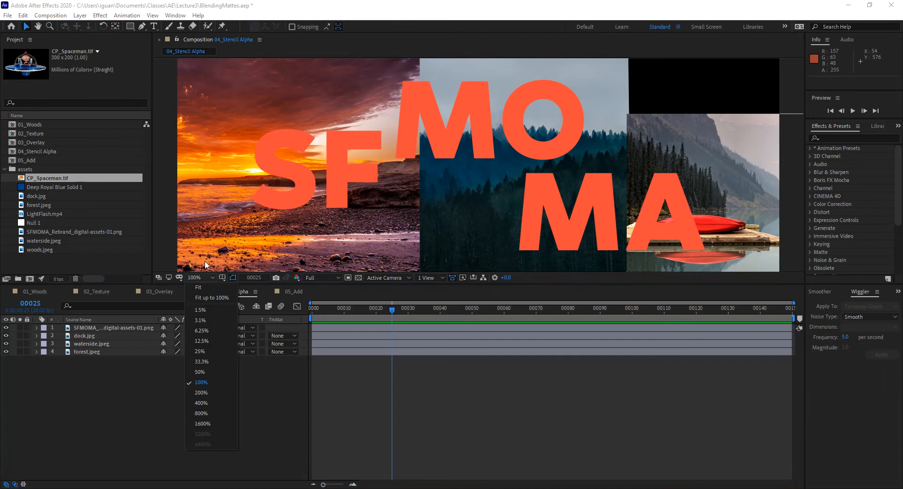
left_click(213, 297)
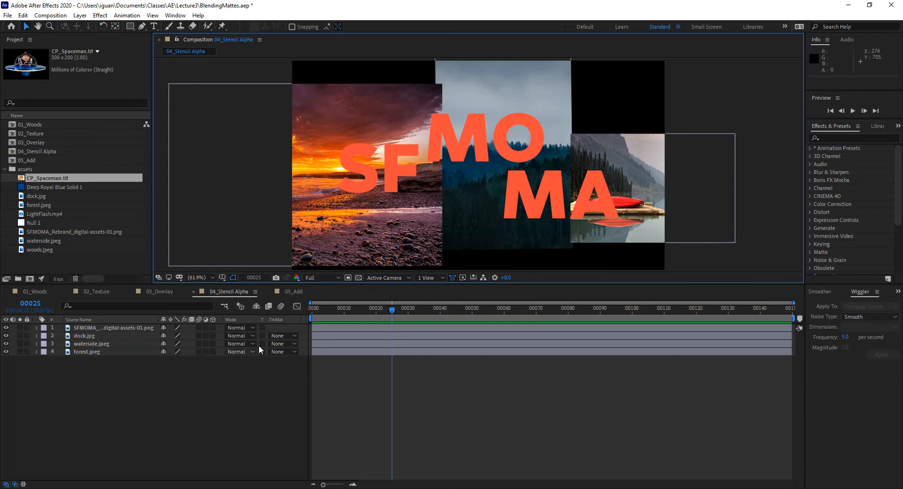
left_click(95, 329)
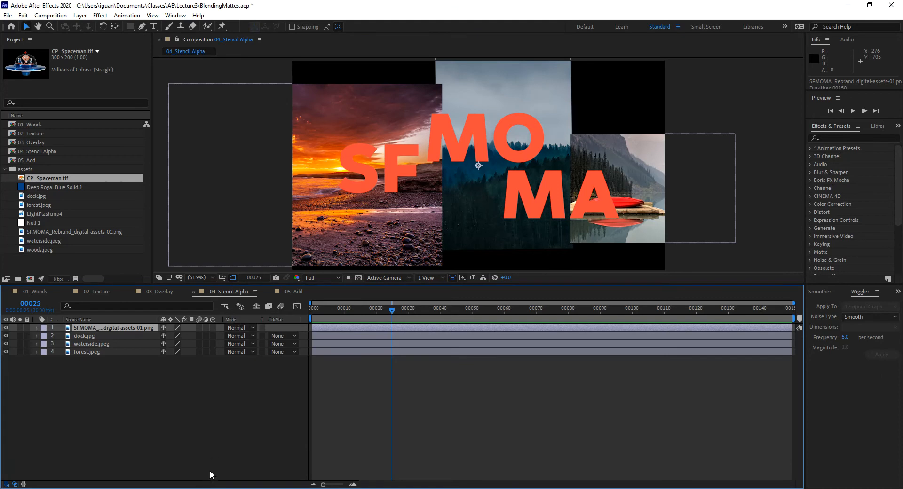
right_click(242, 324)
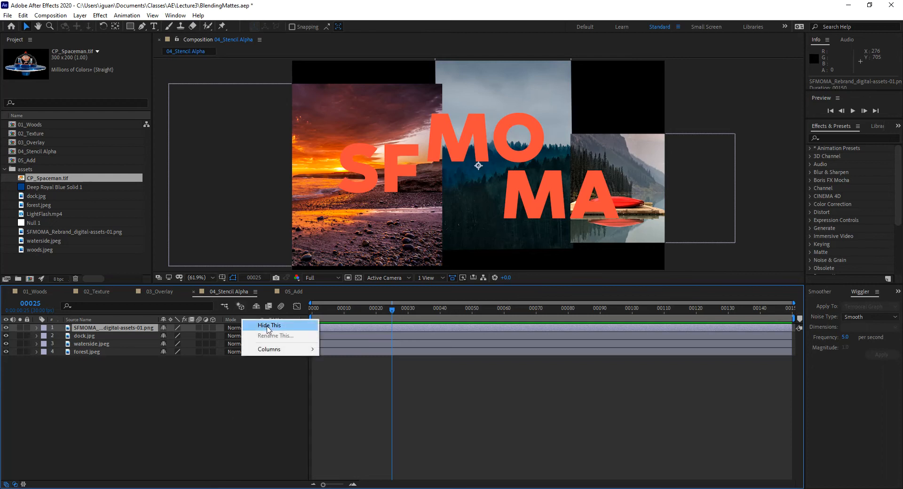
left_click(262, 323)
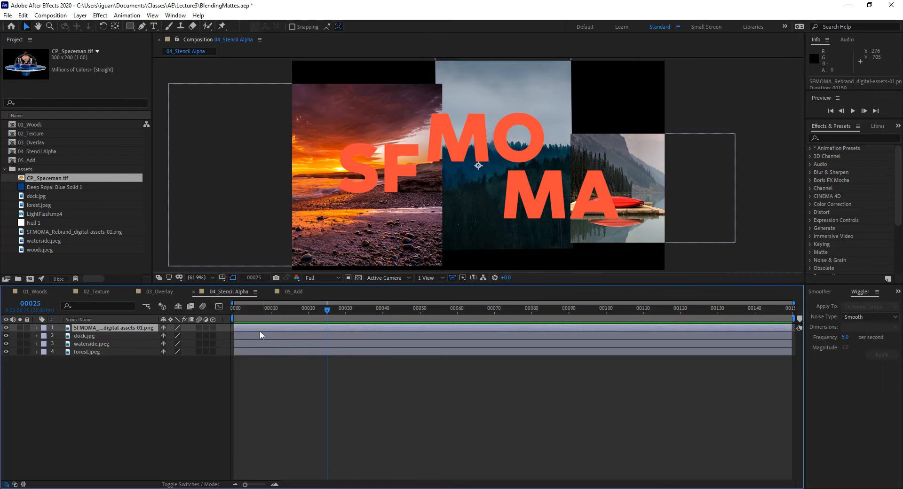
left_click(198, 485)
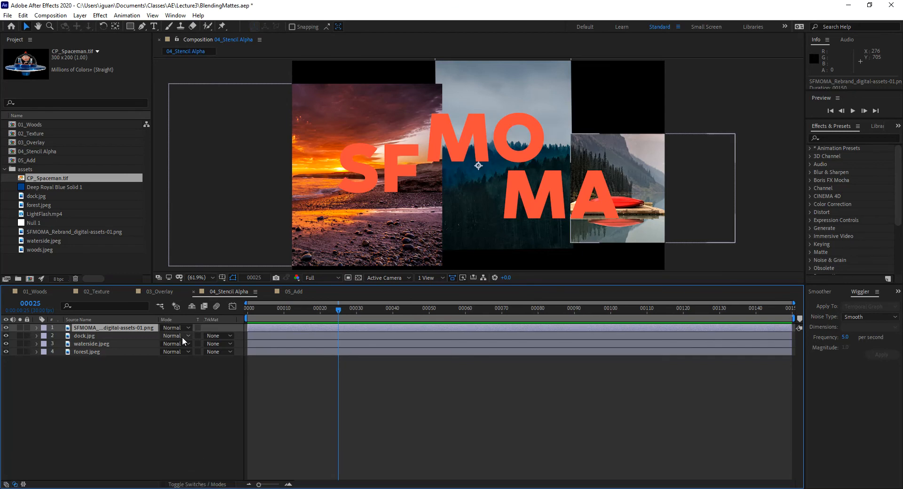
left_click(194, 485)
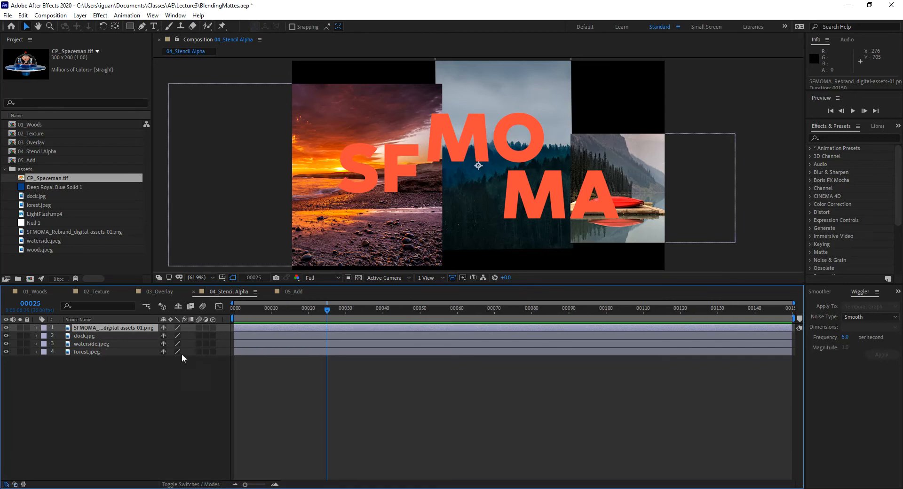
Step: Show the Modes column beside the switches and set the SFMOMA logo layer's blending mode to Stencil Alpha
right_click(227, 319)
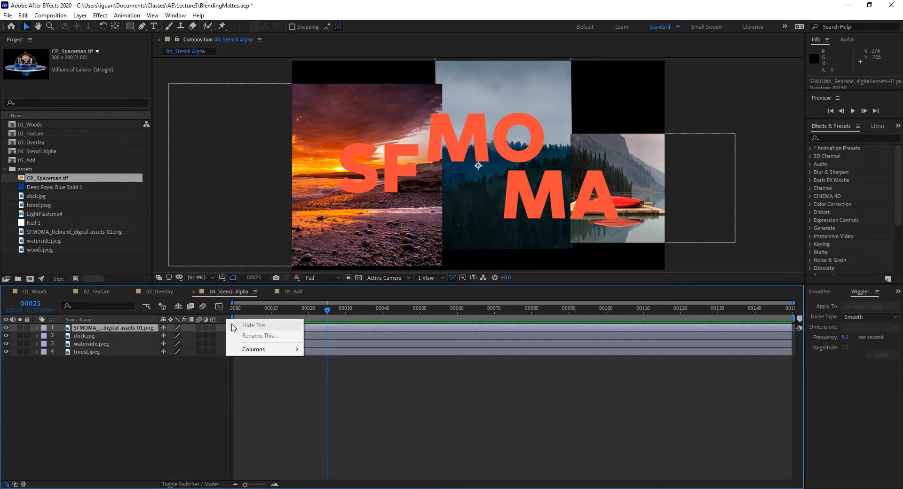
mouse_move(272, 350)
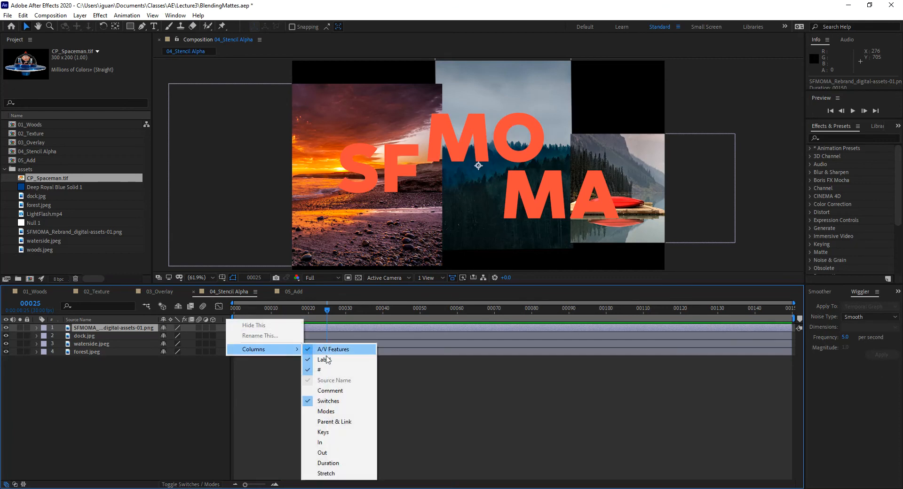
left_click(336, 413)
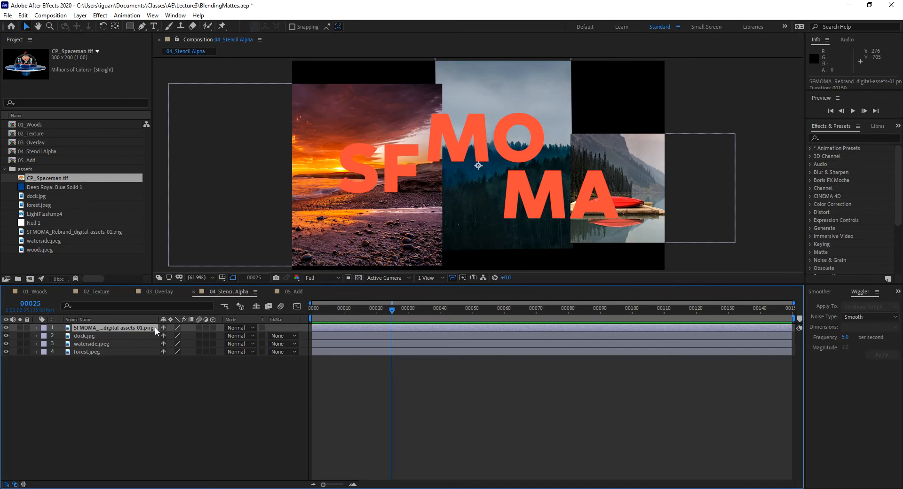
left_click(243, 327)
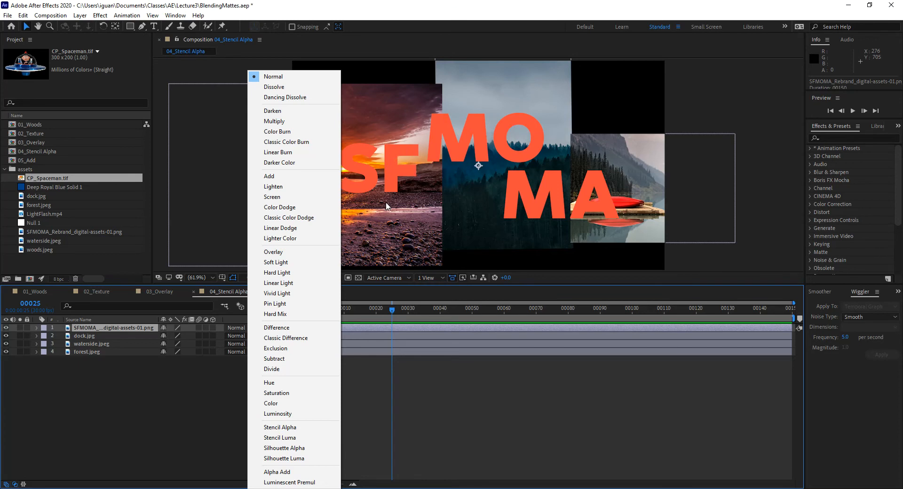
left_click(304, 427)
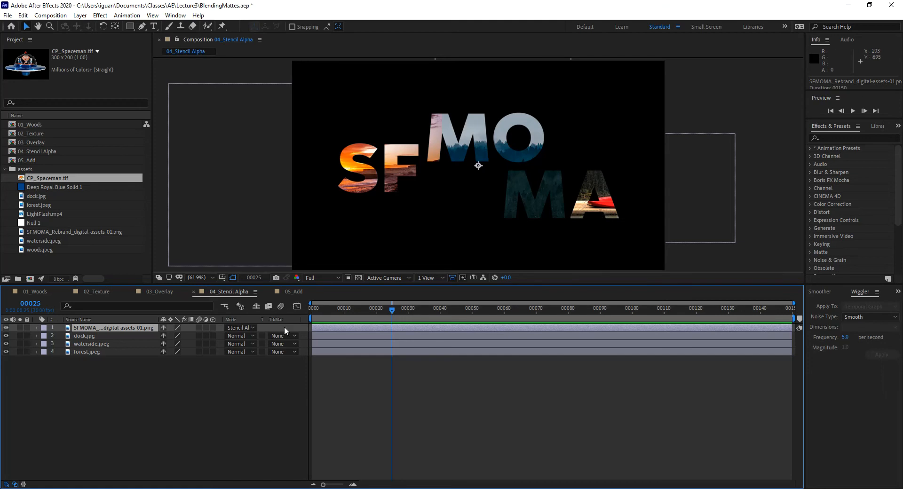
Step: Add dock.jpg from the project assets below the forest layer in the composition, and delete that copy
left_click(42, 196)
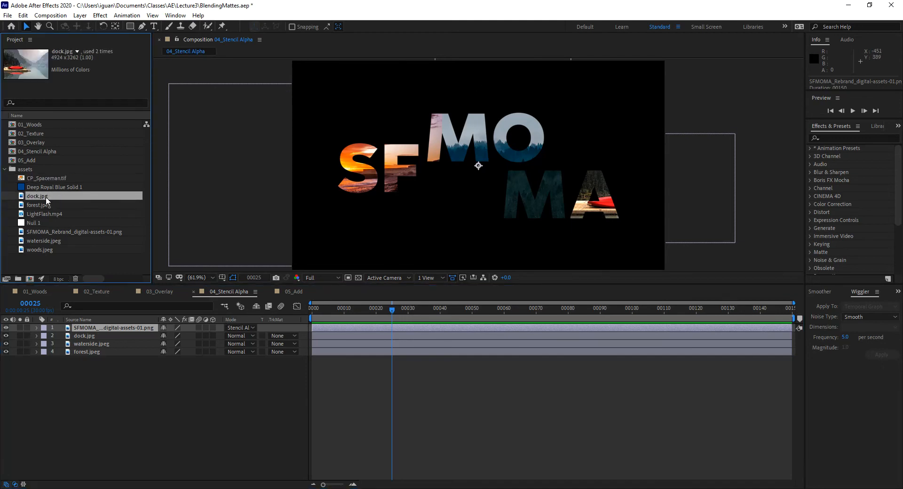
left_click_drag(46, 197, 94, 361)
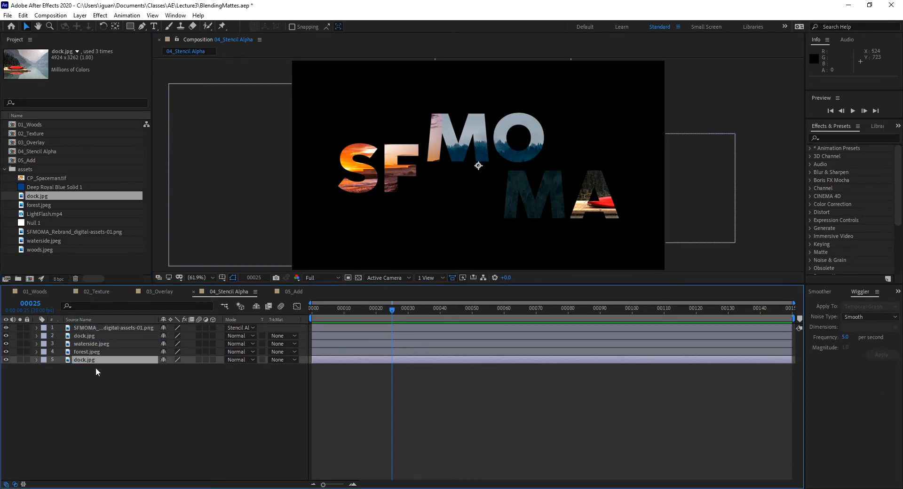
key("Delete")
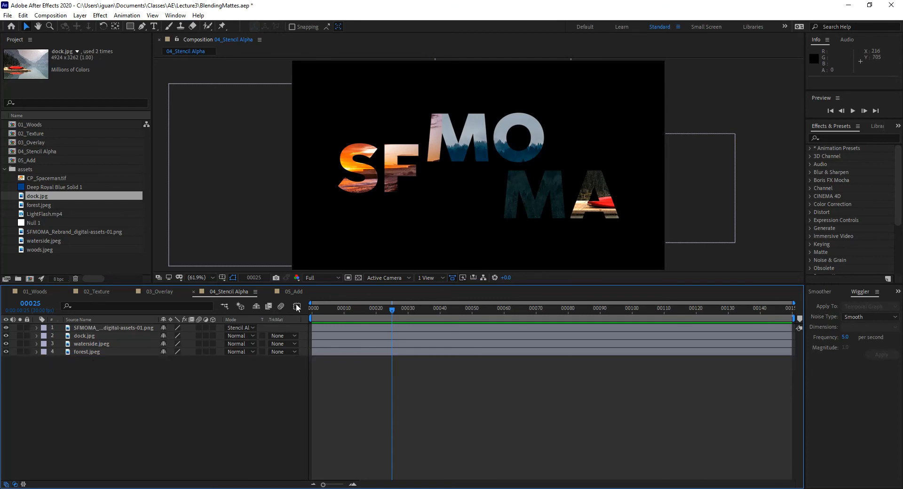
Step: Set the SFMOMA logo layer's blending mode back to Normal and hide the layer
left_click(240, 329)
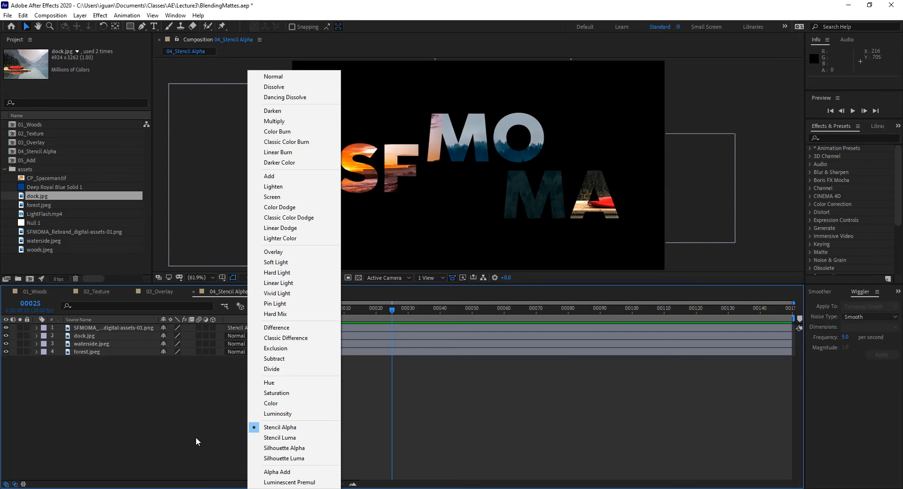
left_click(273, 77)
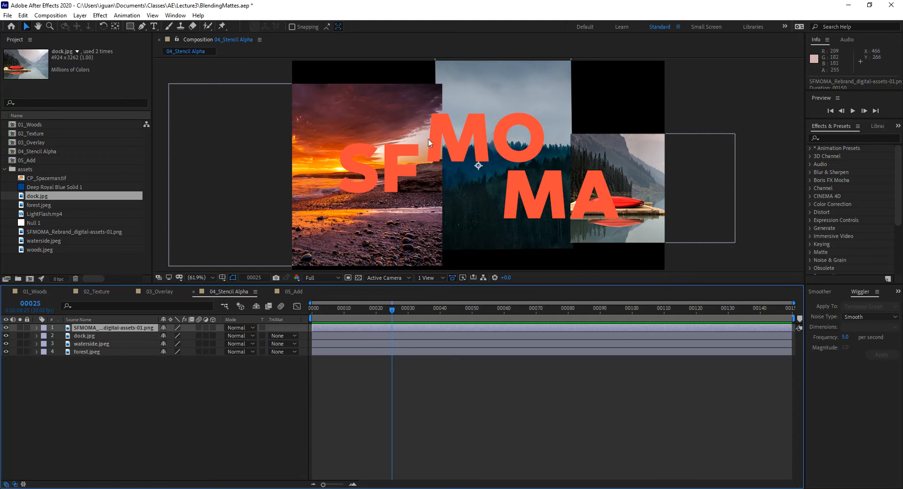
left_click(6, 328)
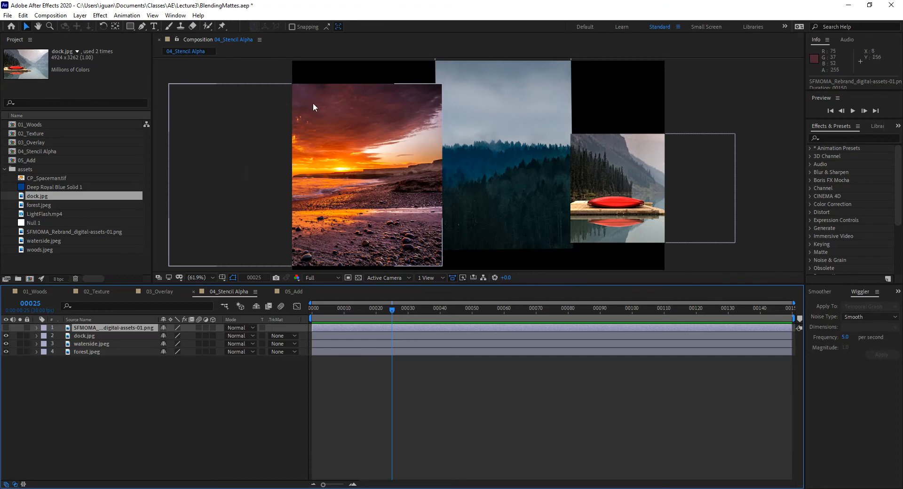
Step: Draw a wide rectangular mask on the waterside.jpeg layer, keeping only a horizontal band around the setting sun
left_click(355, 97)
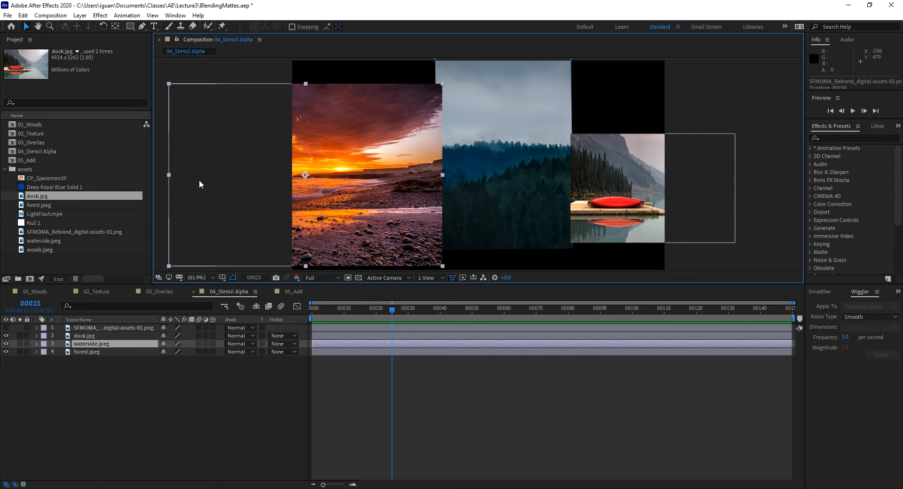
left_click(81, 345)
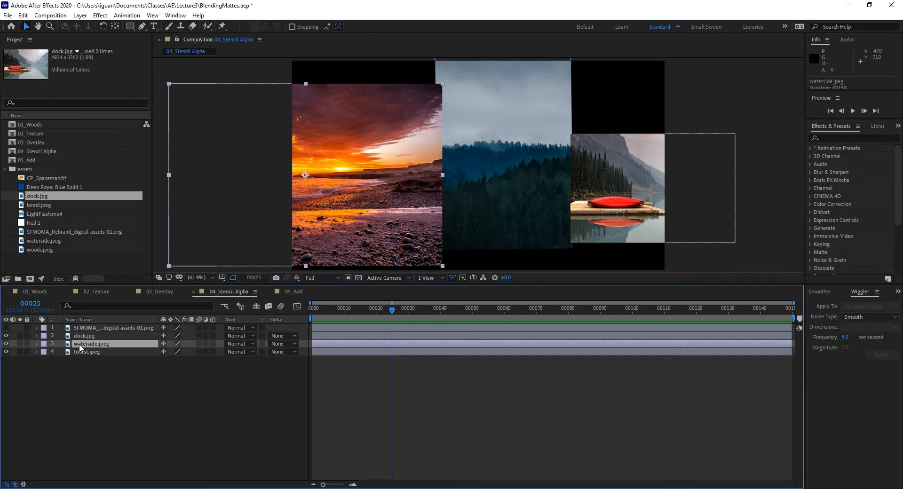
left_click(131, 27)
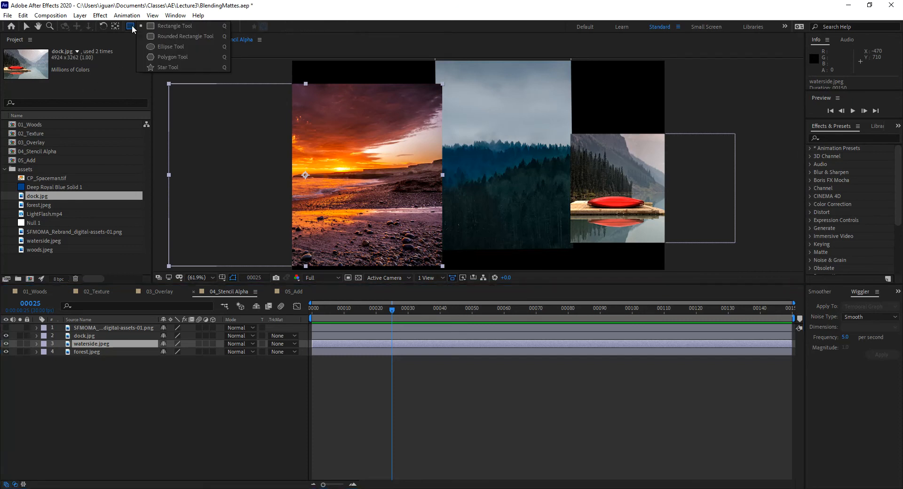
left_click(155, 27)
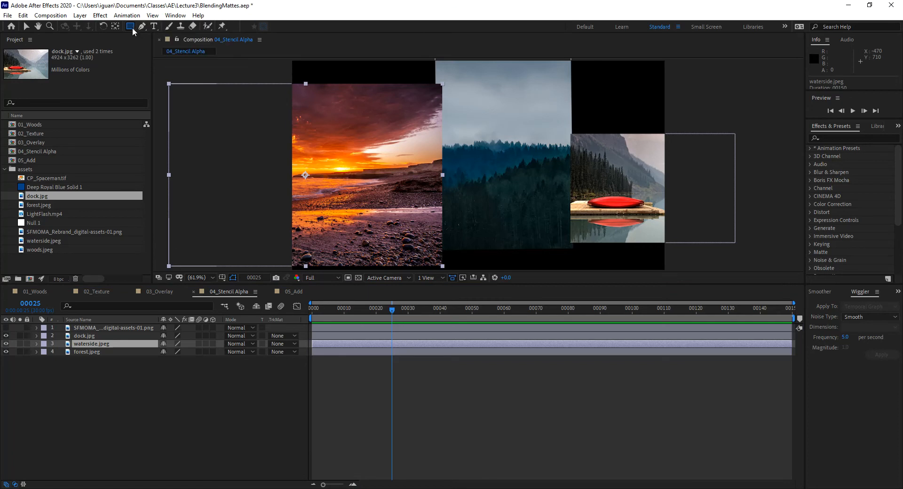
left_click(132, 26)
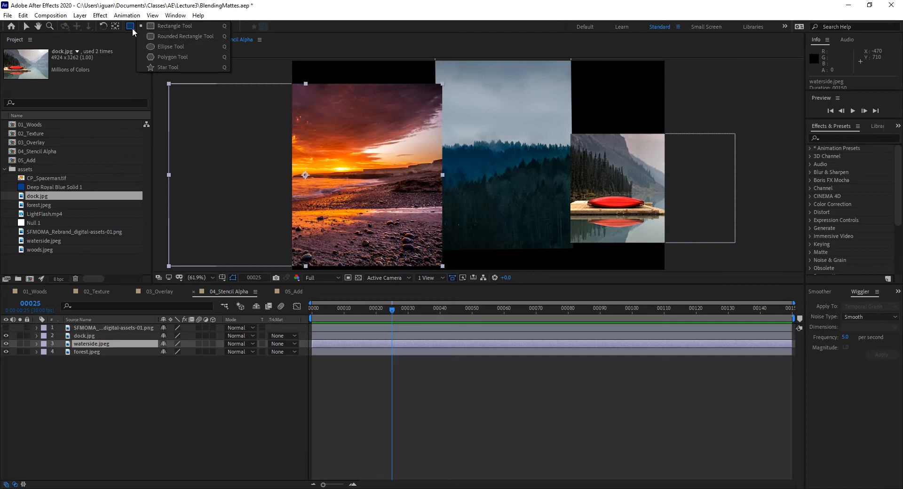
left_click(86, 343)
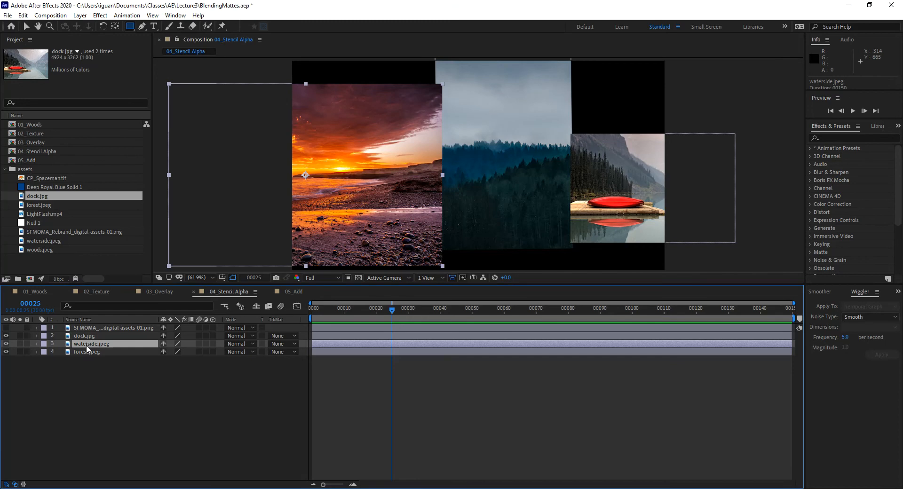
left_click(131, 28)
left_click_drag(164, 143, 435, 194)
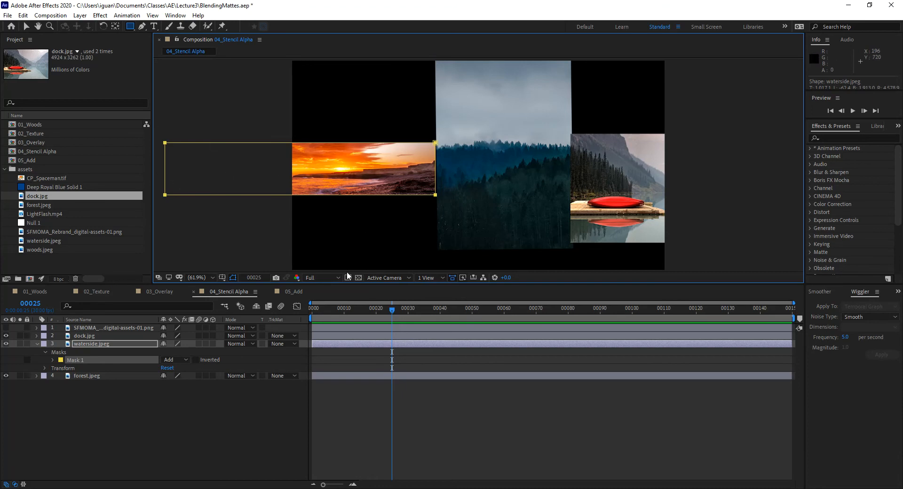
left_click(83, 343)
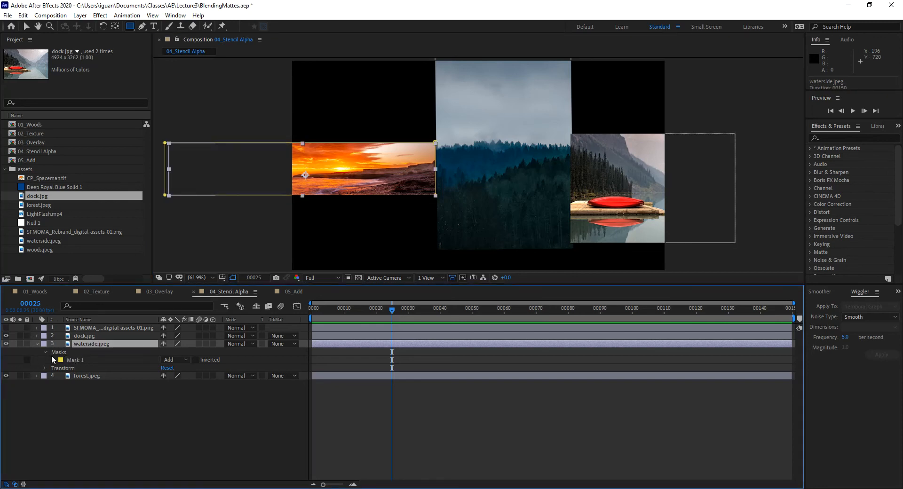
left_click(78, 360)
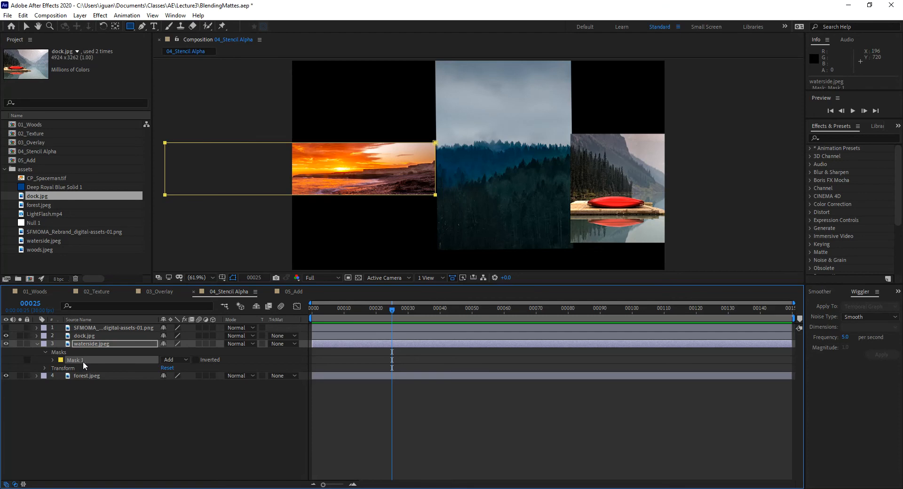
key("Return")
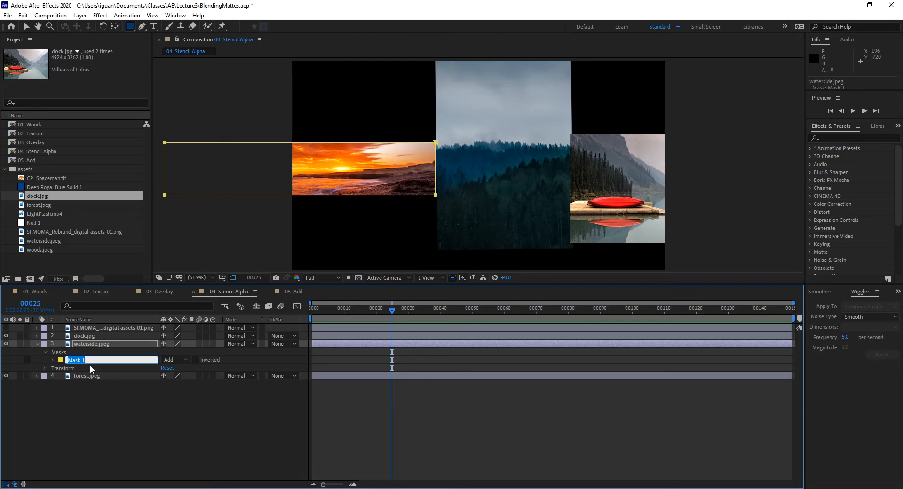
left_click(117, 423)
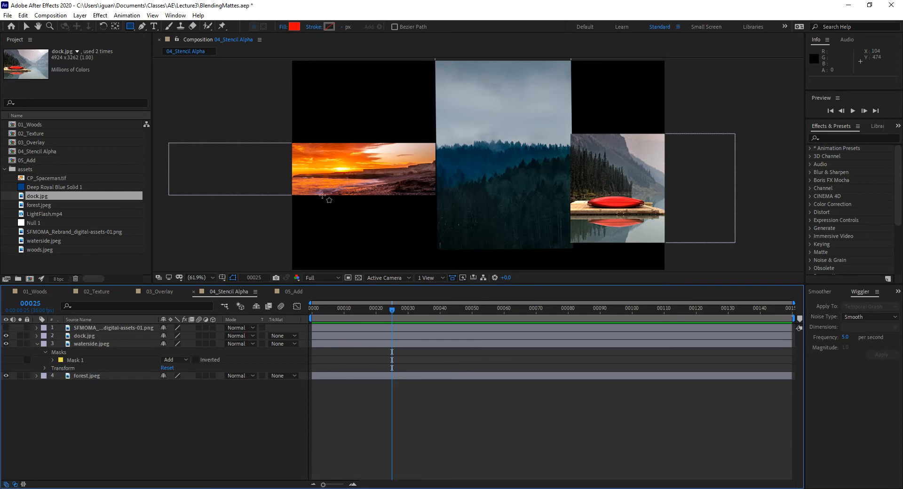
Step: Return to the Selection tool and expand the properties of Mask 1 on the waterside.jpeg layer
left_click(27, 26)
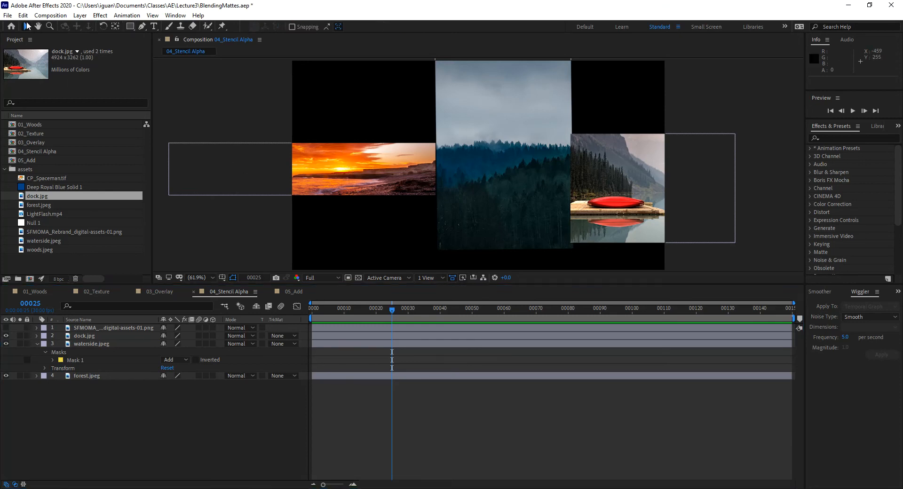
left_click(312, 180)
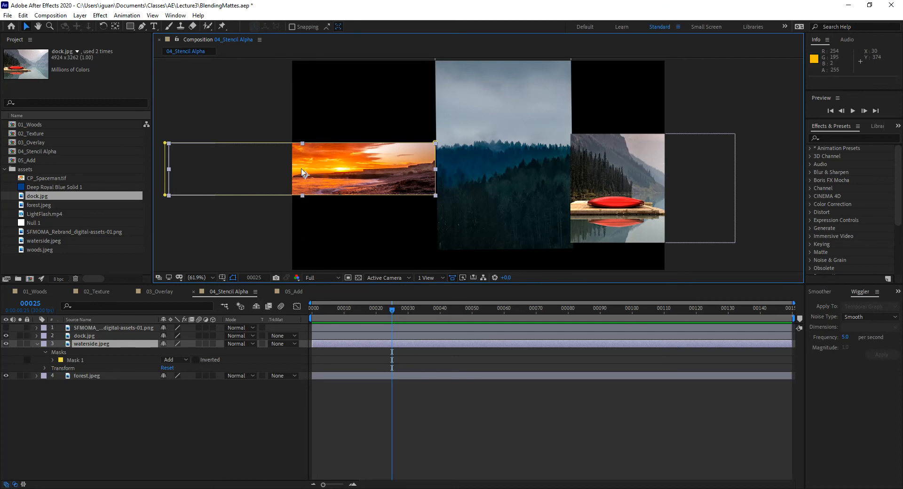
left_click(52, 360)
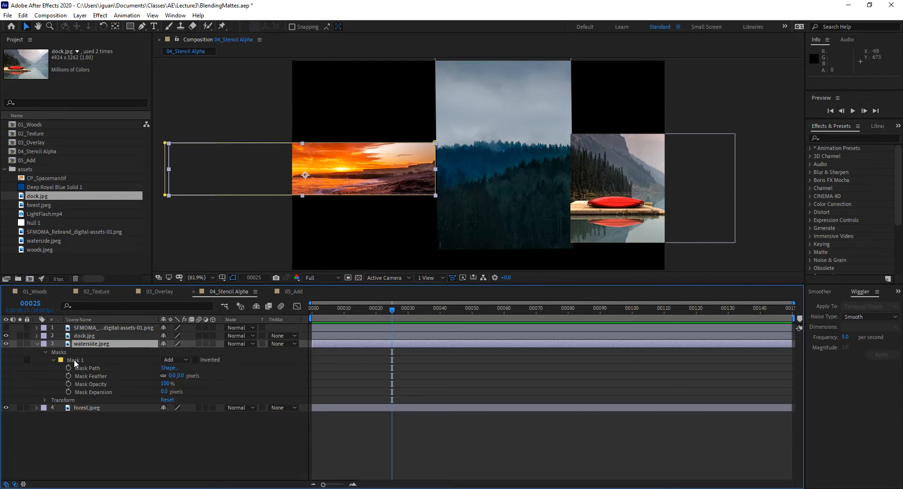
left_click(76, 360)
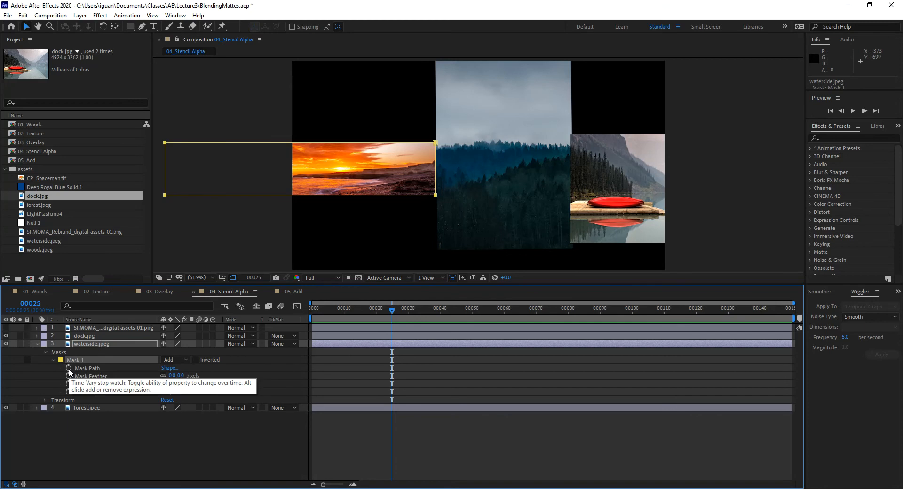
Step: Try a Mask Feather of 325 pixels on the waterside mask, and reset the feather to 0
left_click_drag(170, 377, 275, 378)
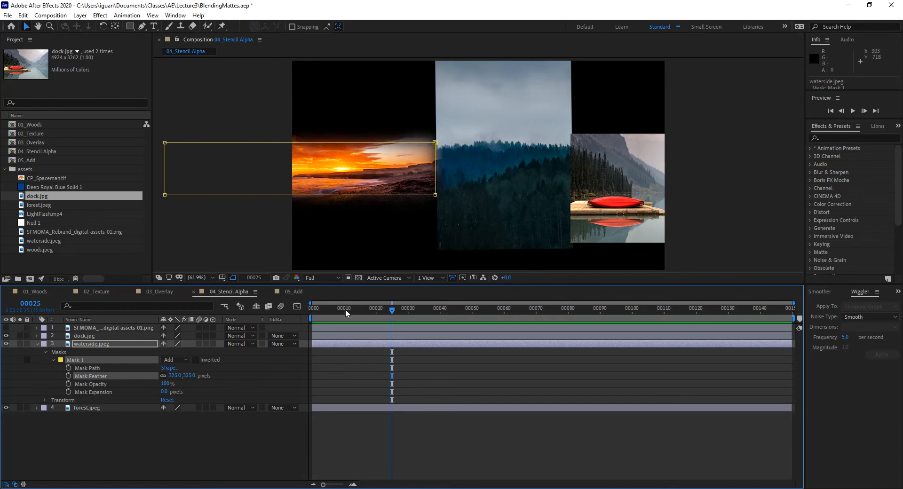
left_click(227, 436)
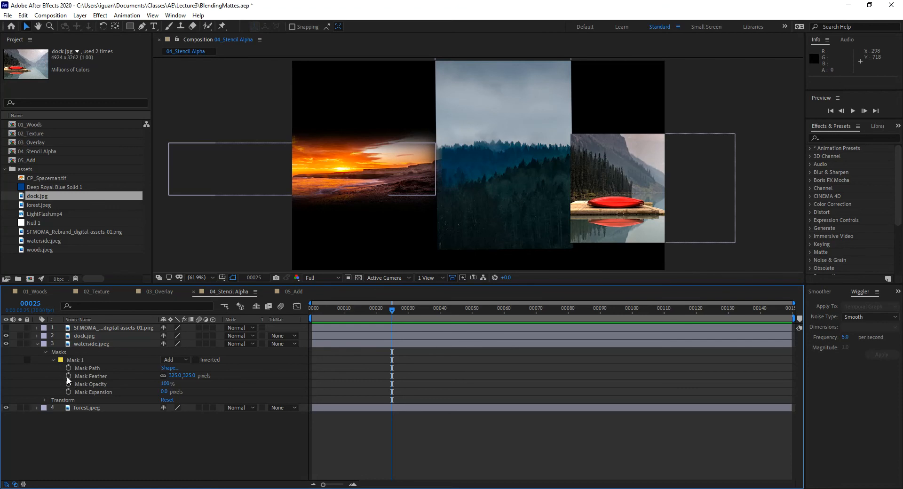
left_click(175, 375)
type("0")
key("Return")
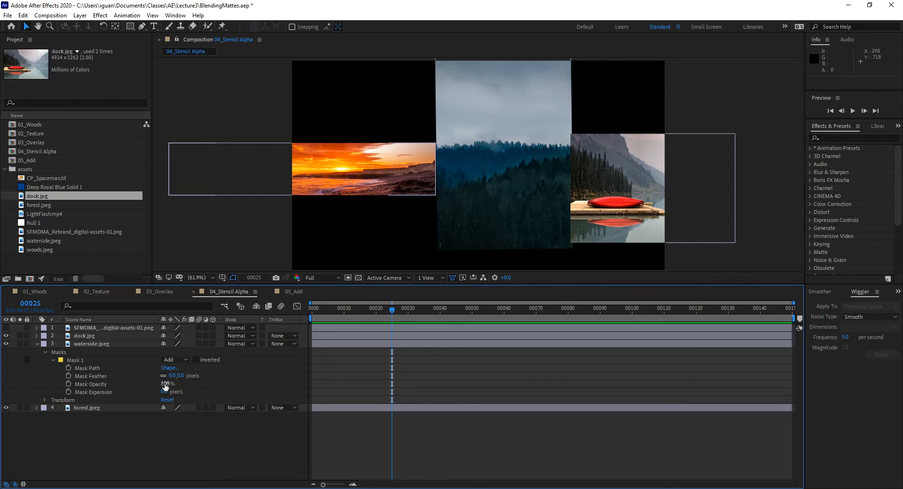
Step: Try out the waterside mask's opacity and a Mask Expansion of 124 pixels, and undo the expansion change
left_click_drag(166, 384, 211, 384)
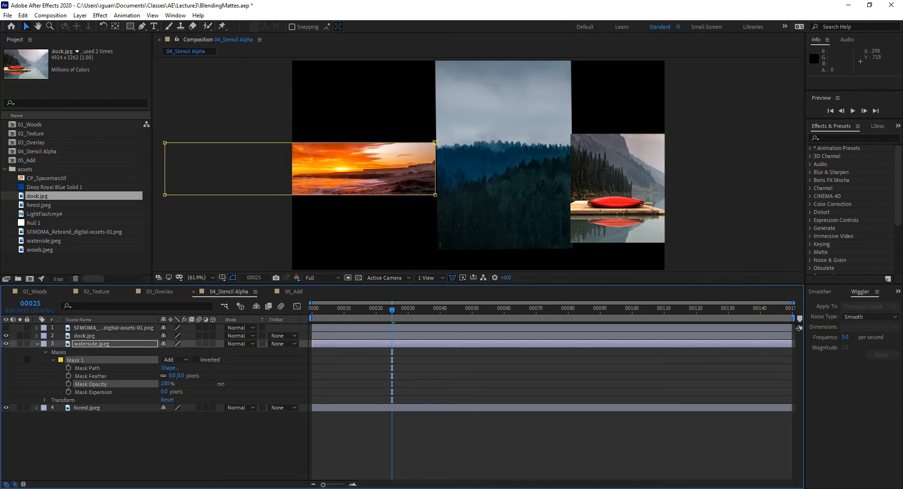
left_click(91, 345)
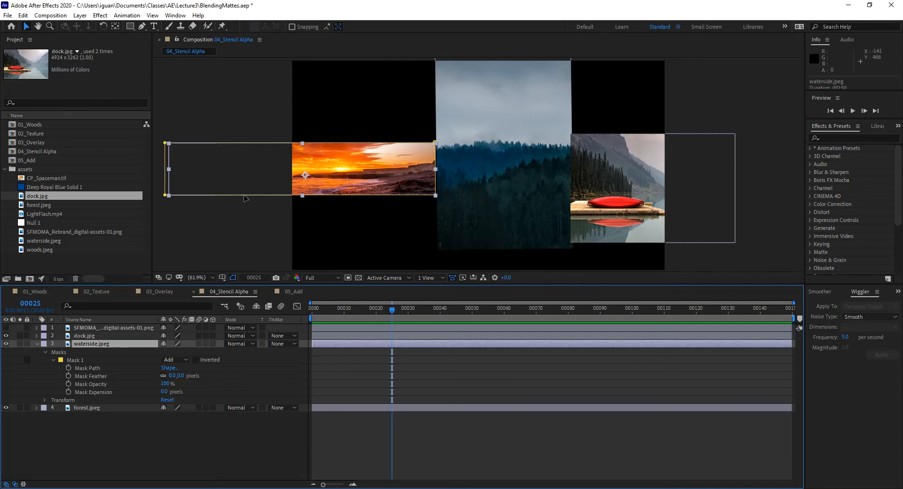
left_click_drag(170, 391, 210, 377)
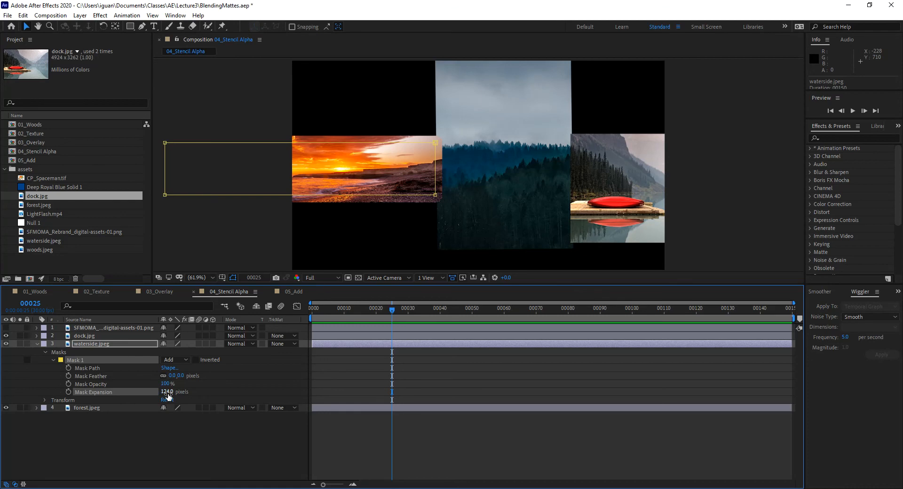
key("ctrl+z")
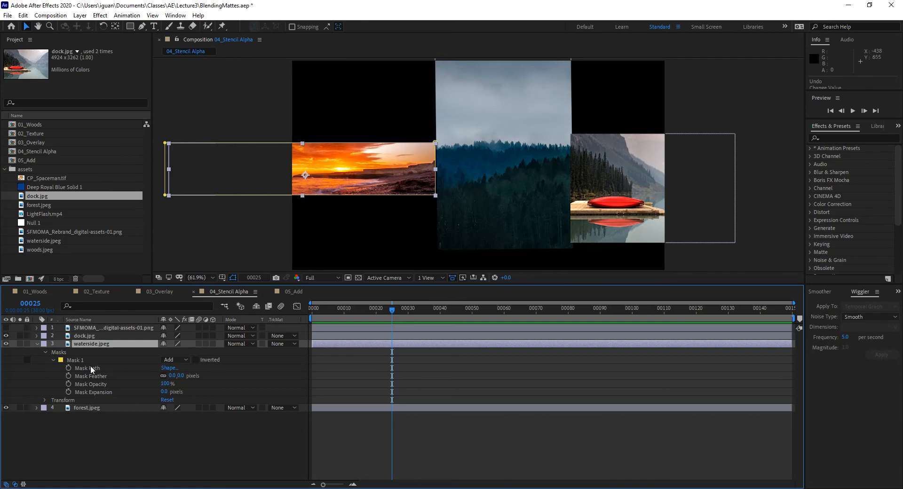
Step: Try out the waterside mask's free-transform box in the viewer, and reselect the whole mask path
left_click(168, 147)
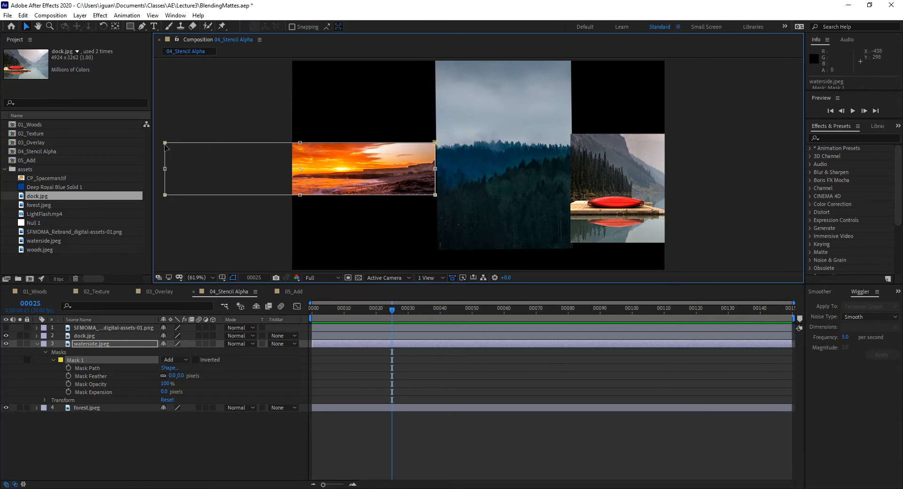
left_click(173, 435)
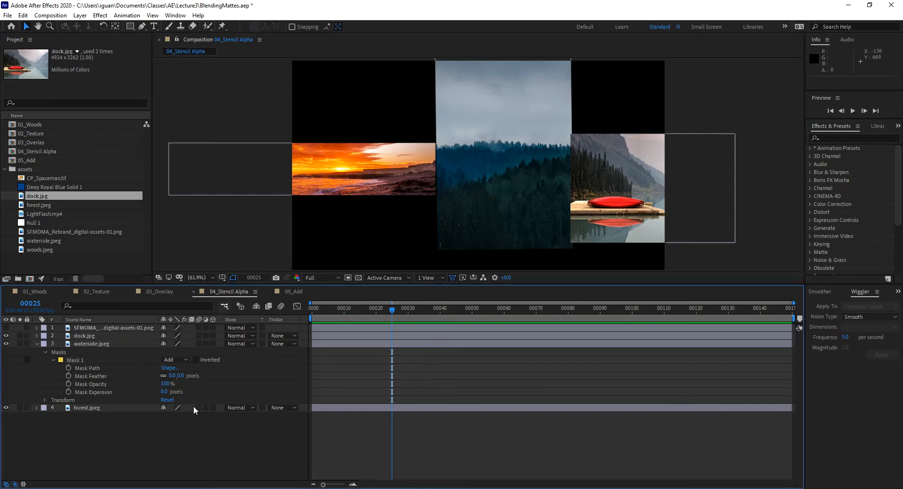
left_click(83, 344)
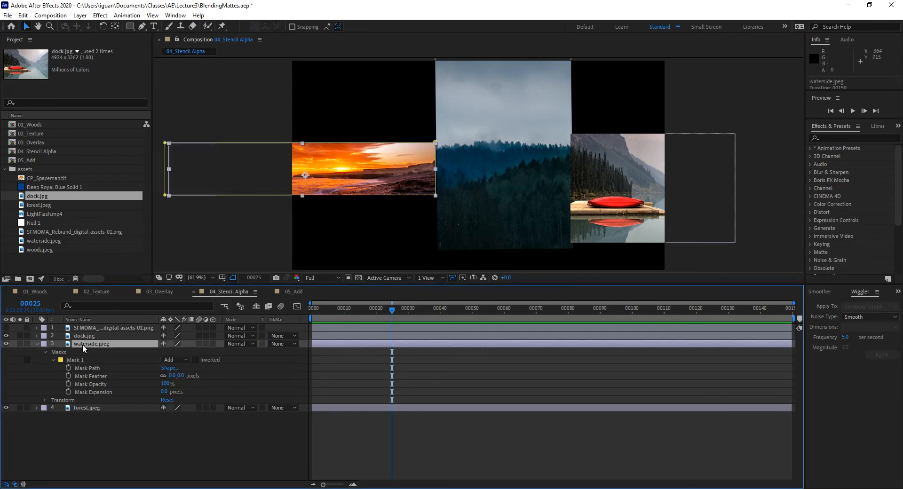
left_click(170, 147)
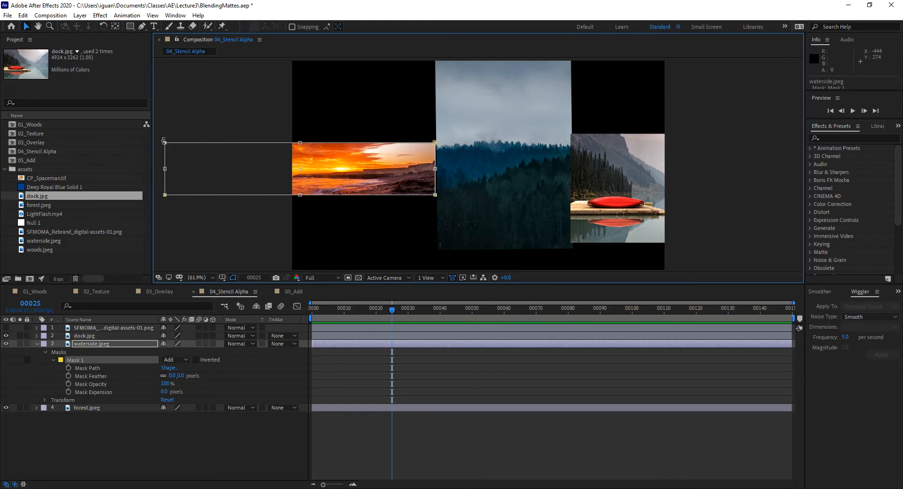
left_click(165, 197)
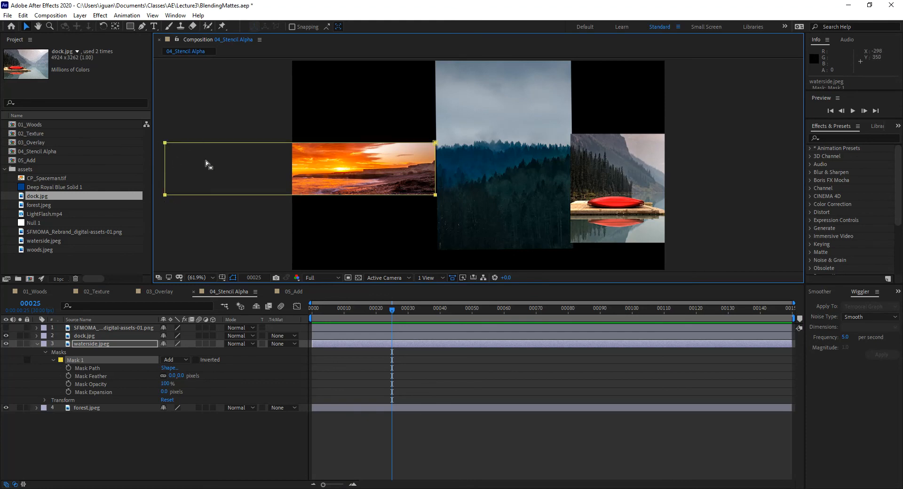
Step: Change the colour of Mask 1 on the waterside.jpeg layer to red (E44C4C), and deselect the layer
left_click(61, 360)
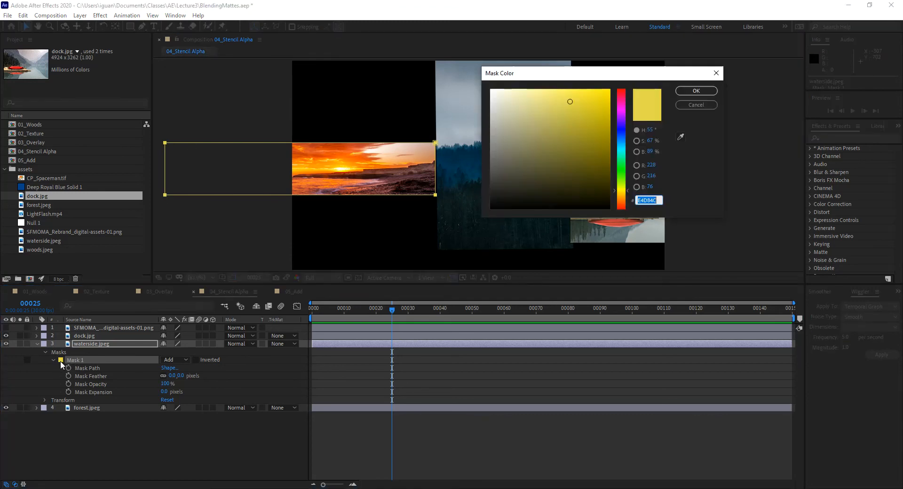
left_click(625, 90)
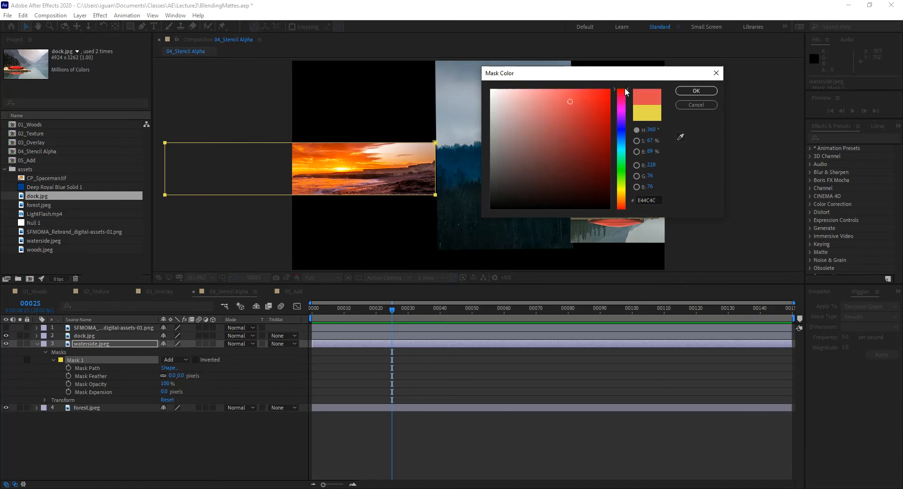
left_click(697, 90)
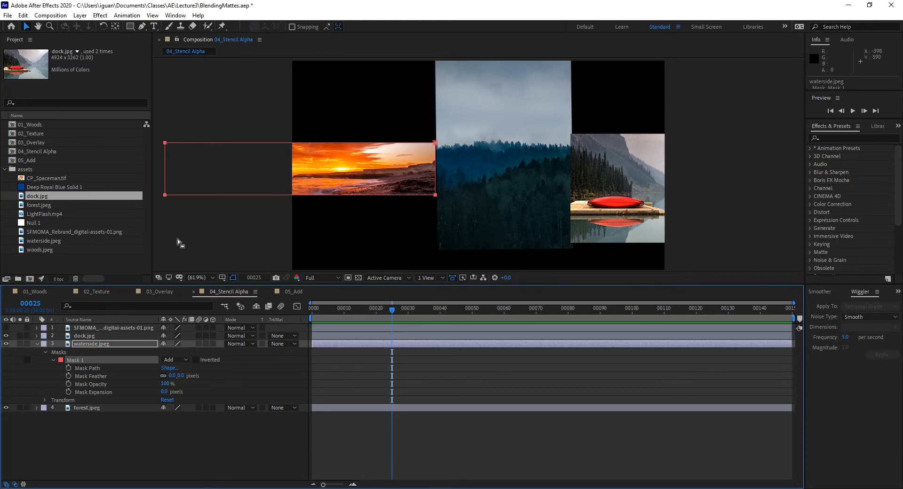
left_click(233, 443)
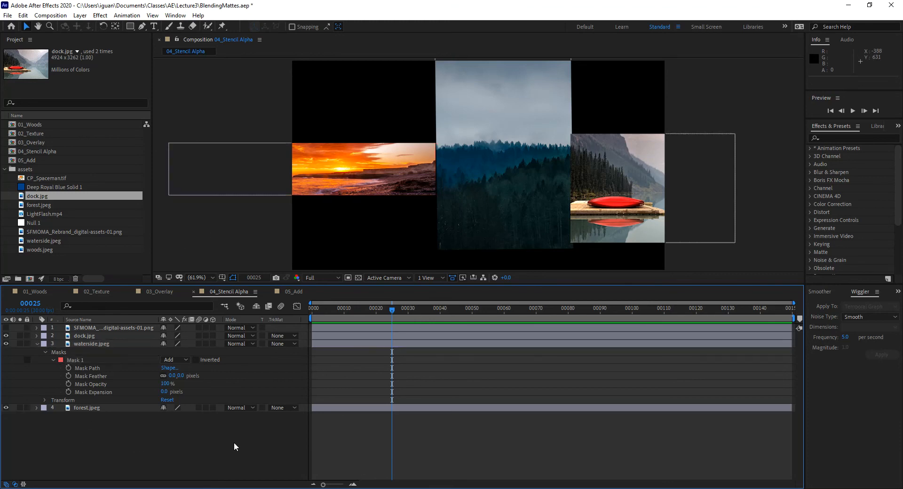
Step: Try squashing the waterside mask downward from its top edge with the free-transform box, and undo the path change
left_click(98, 344)
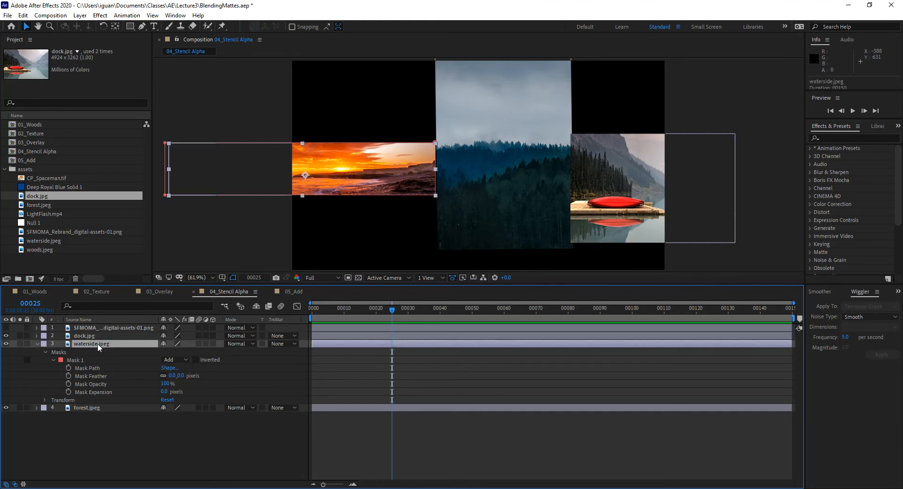
left_click(165, 143)
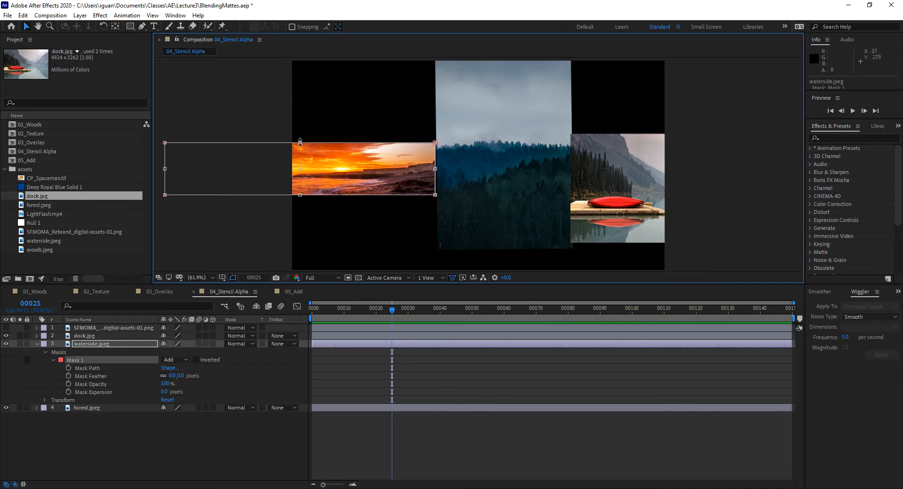
left_click_drag(300, 141, 300, 164)
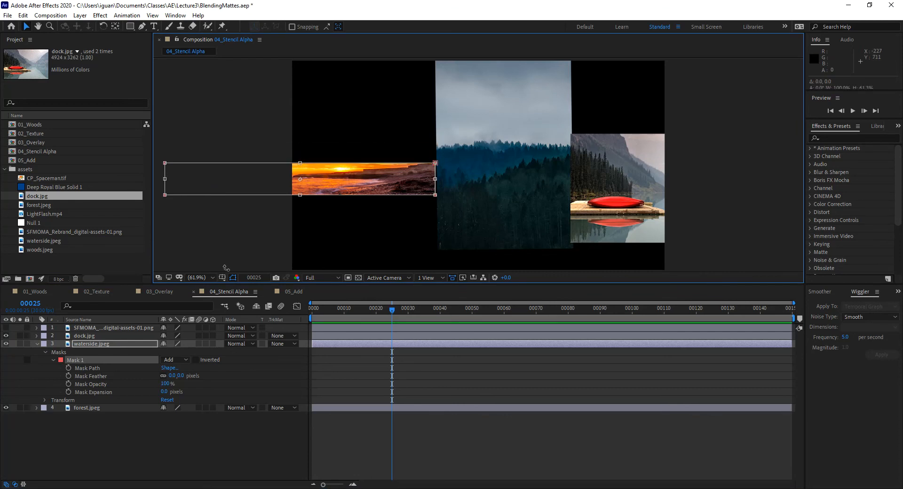
key("ctrl+z")
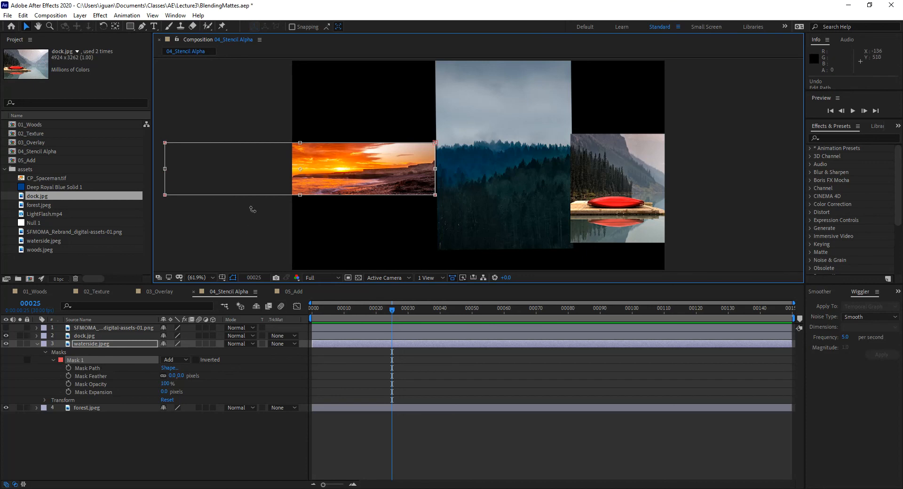
Step: Keyframe the waterside Mask Path from its full shape at frame 0 to a flat horizontal line at frame 20, and scrub through it
left_click_drag(329, 312, 304, 310)
left_click(68, 368)
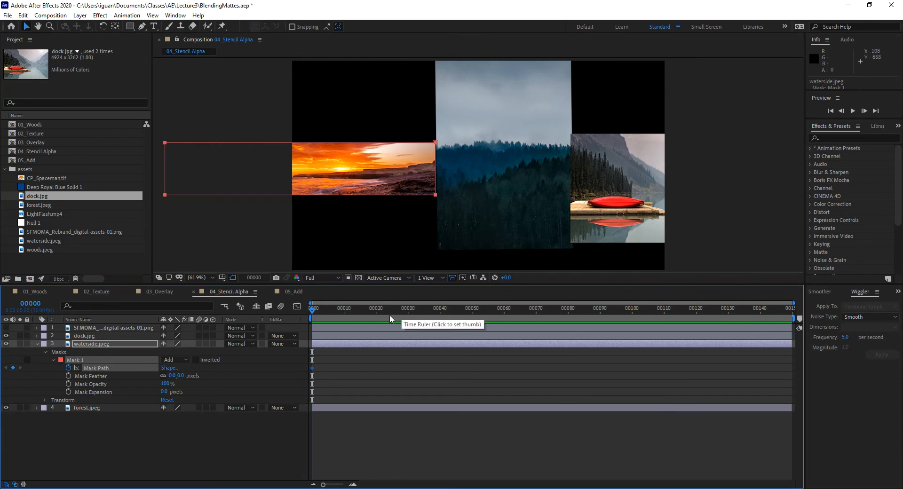
left_click(375, 312)
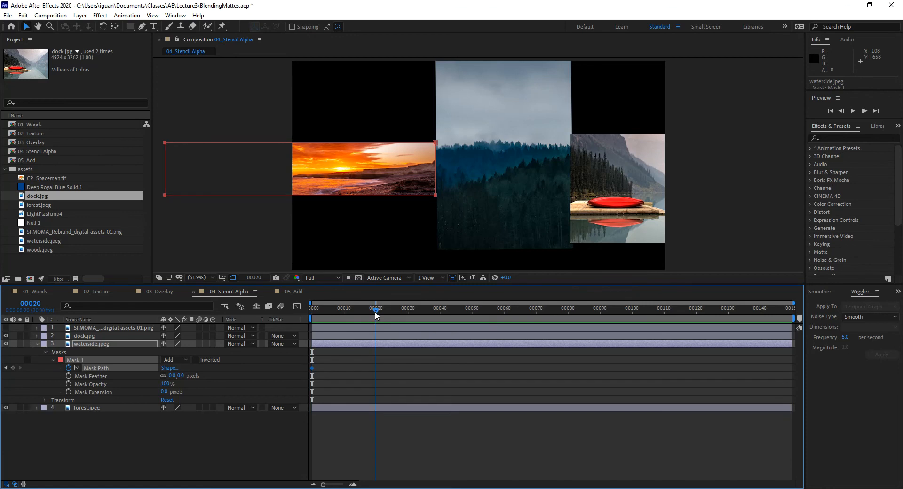
left_click(166, 148)
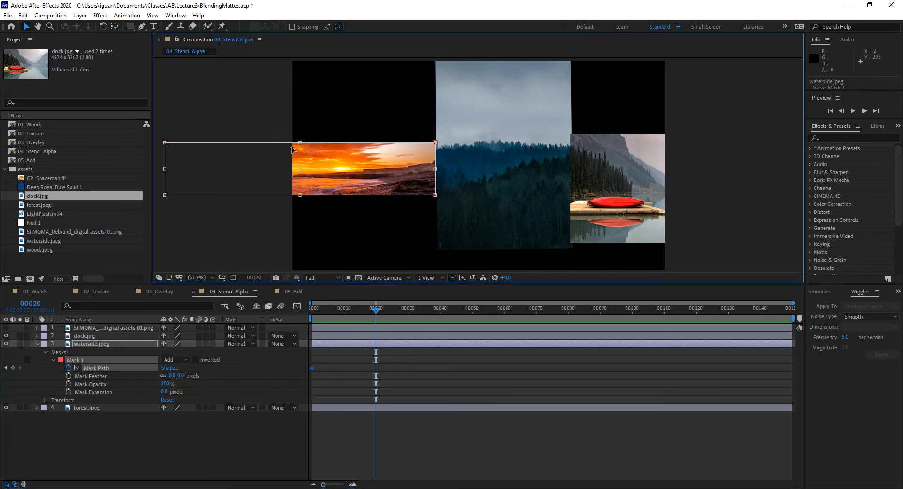
left_click_drag(300, 143, 302, 170)
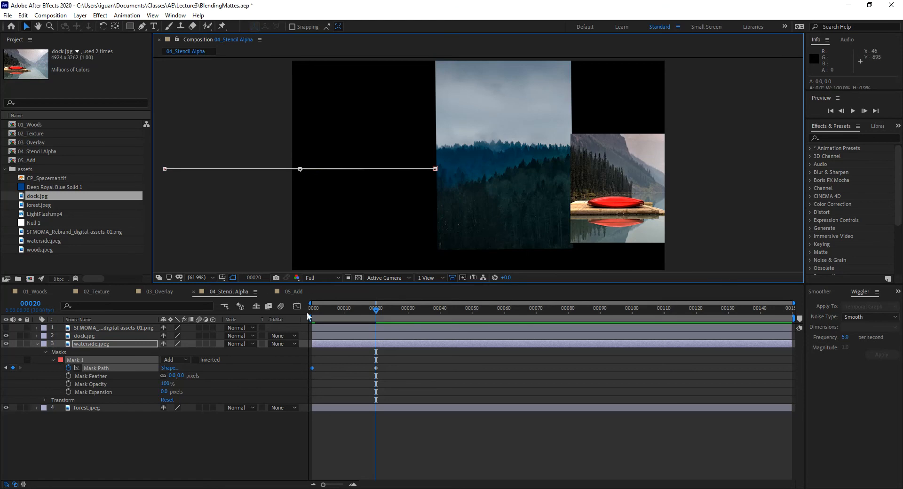
left_click(311, 313)
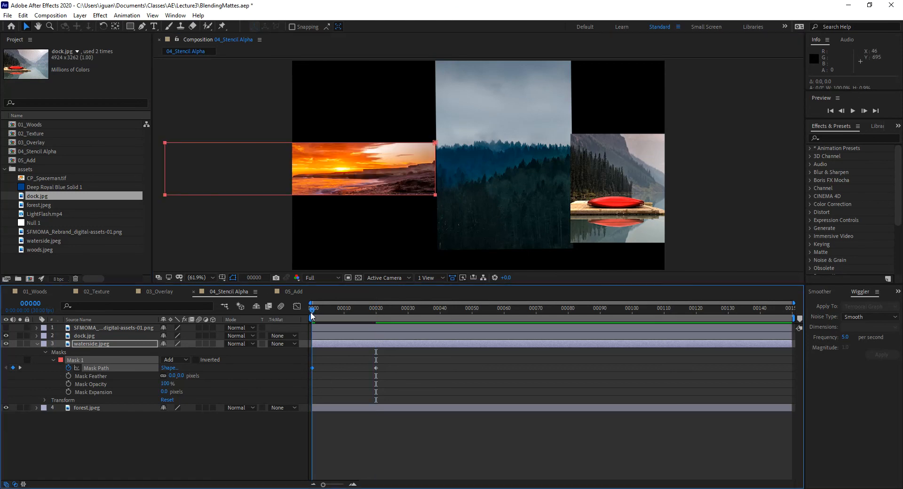
left_click_drag(311, 315, 376, 318)
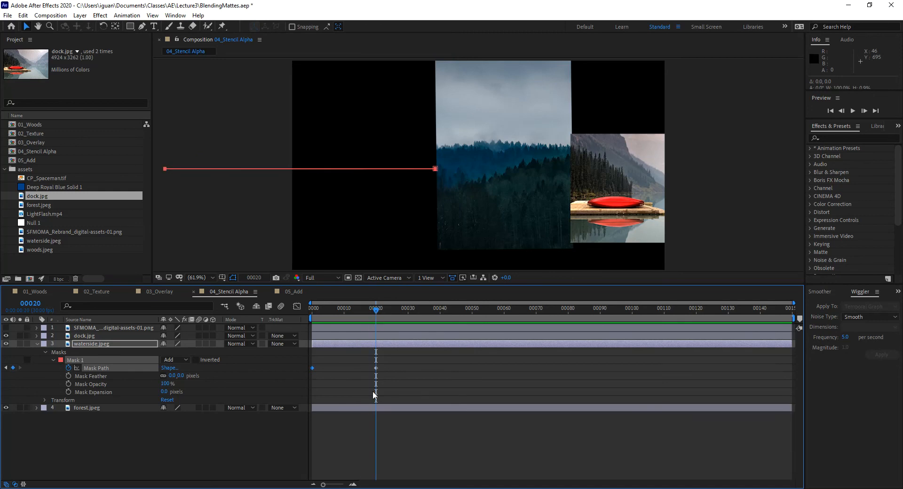
Step: Time-reverse the two Mask Path keyframes so the waterside mask opens from a line to its full shape
left_click(249, 478)
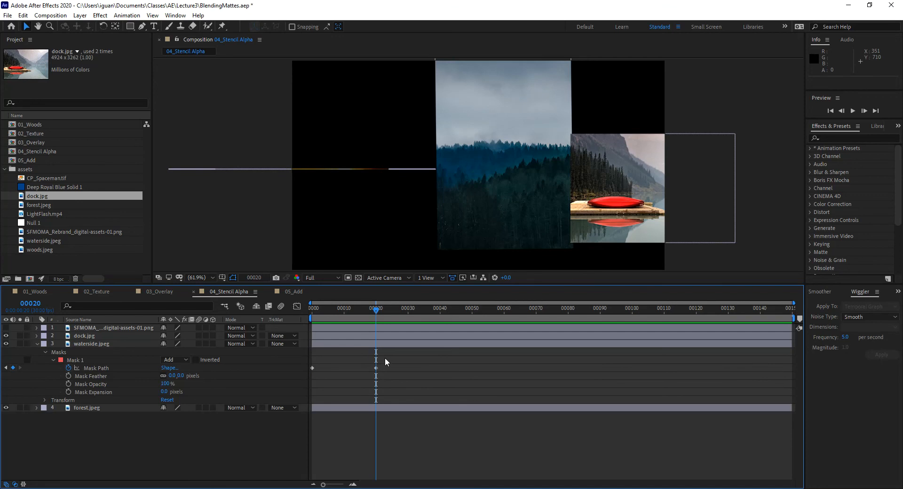
left_click_drag(380, 359, 311, 370)
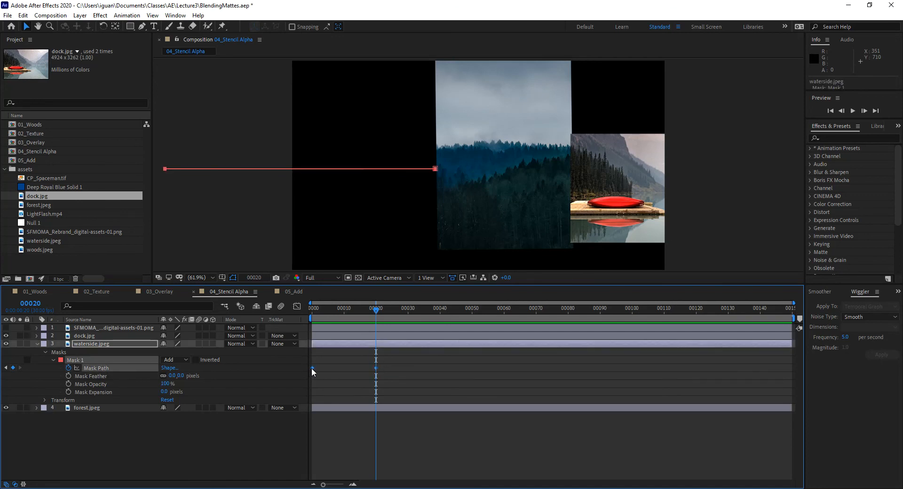
right_click(312, 368)
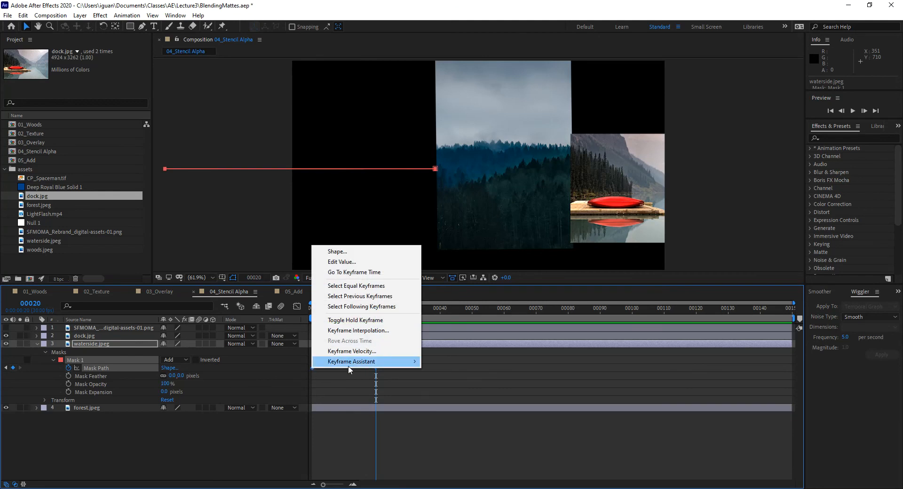
mouse_move(350, 366)
left_click(478, 454)
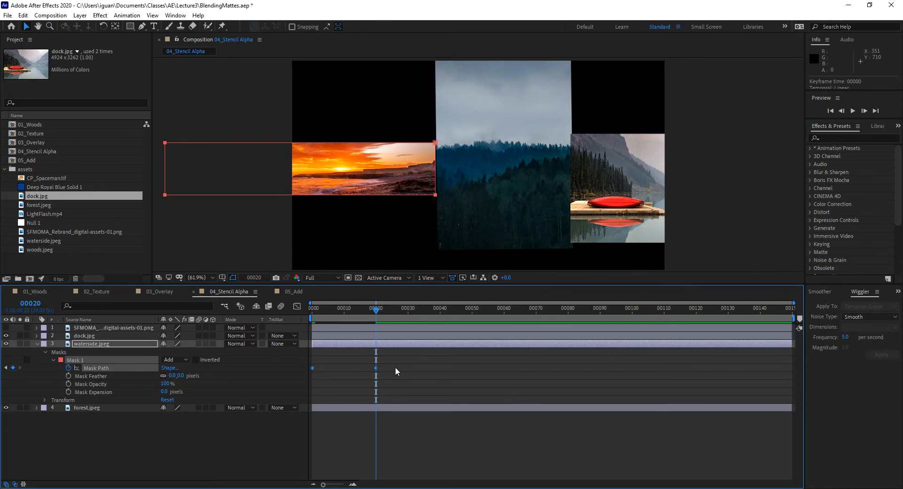
Step: Preview the reversed waterside mask animation from frame 0
left_click_drag(313, 309, 286, 344)
left_click(261, 456)
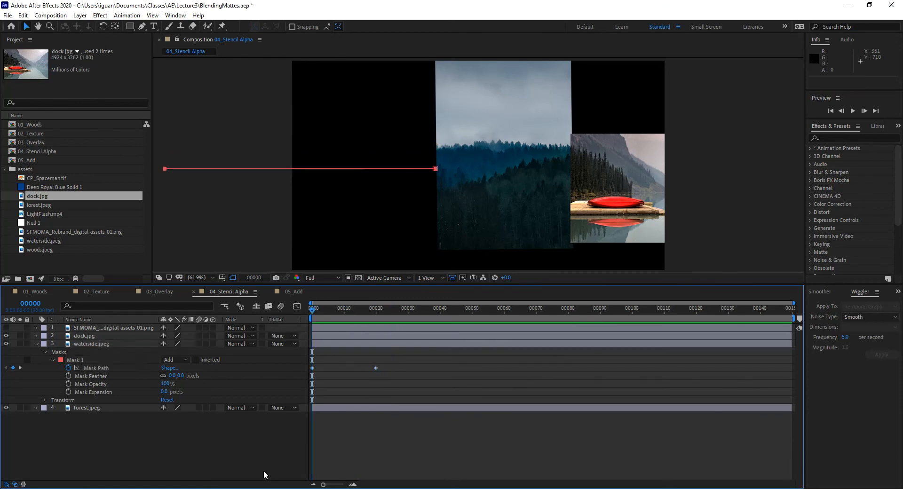
key("space")
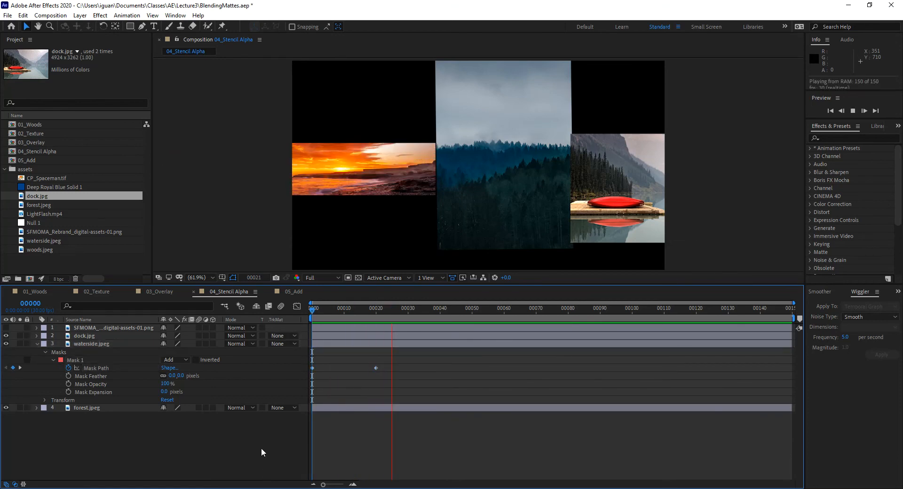
key("space")
key("space")
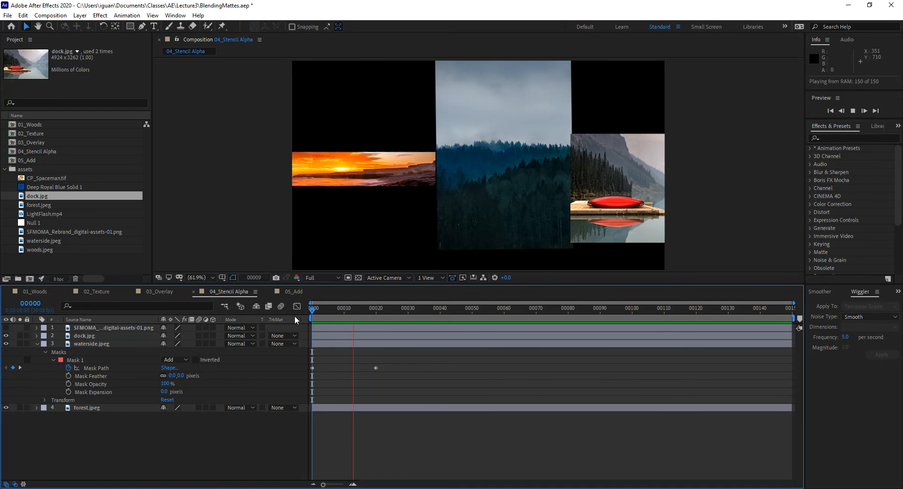
key("space")
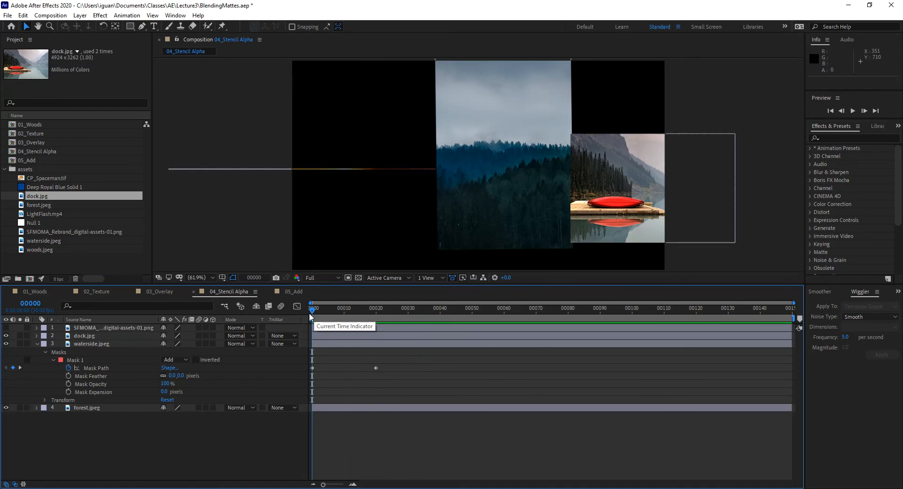
Step: Delete both Mask Path keyframes of the waterside mask
left_click_drag(314, 311, 379, 318)
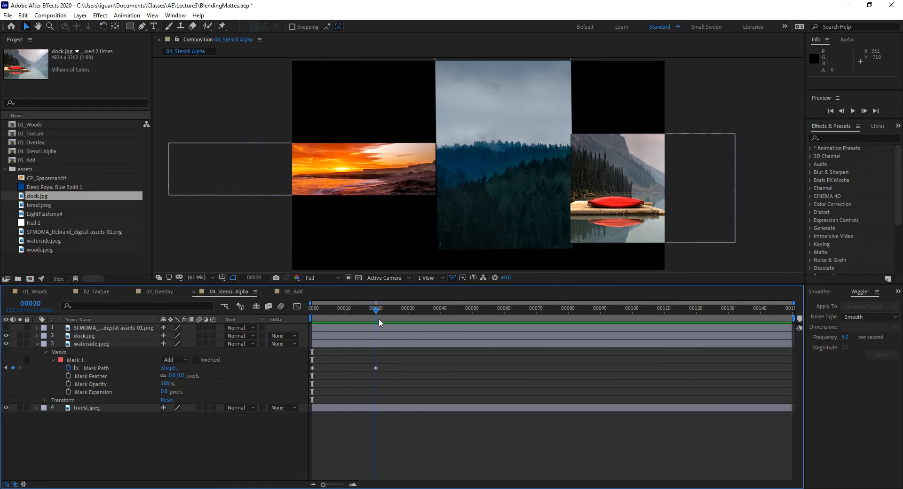
left_click_drag(386, 367, 298, 374)
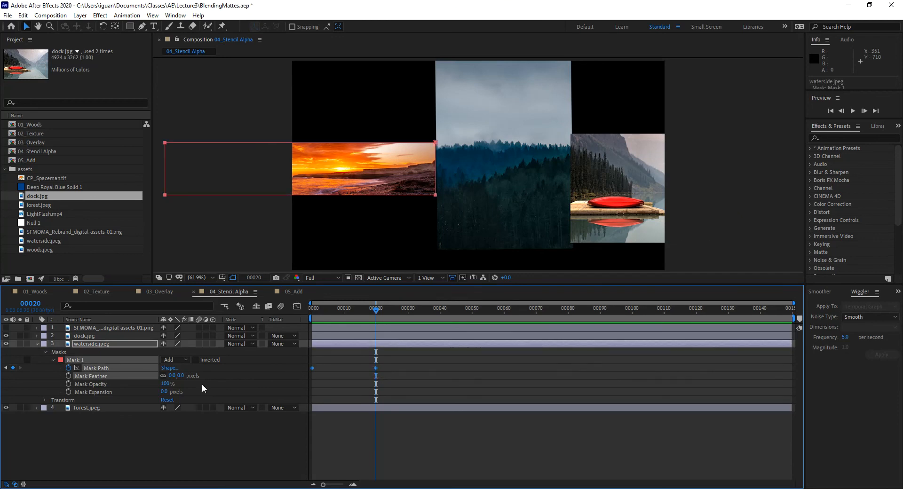
key("Delete")
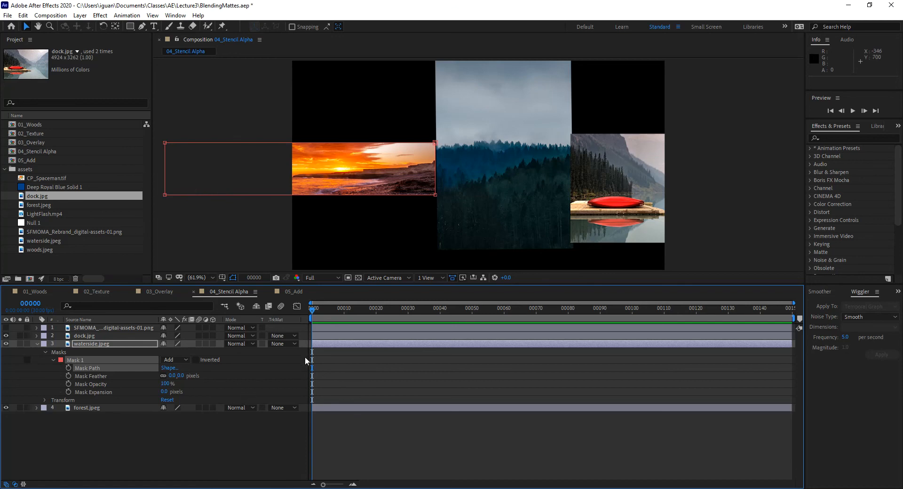
Step: Keyframe the waterside Mask Path at frame 0, and move the whole mask up about 985 pixels at frame 20
left_click(69, 368)
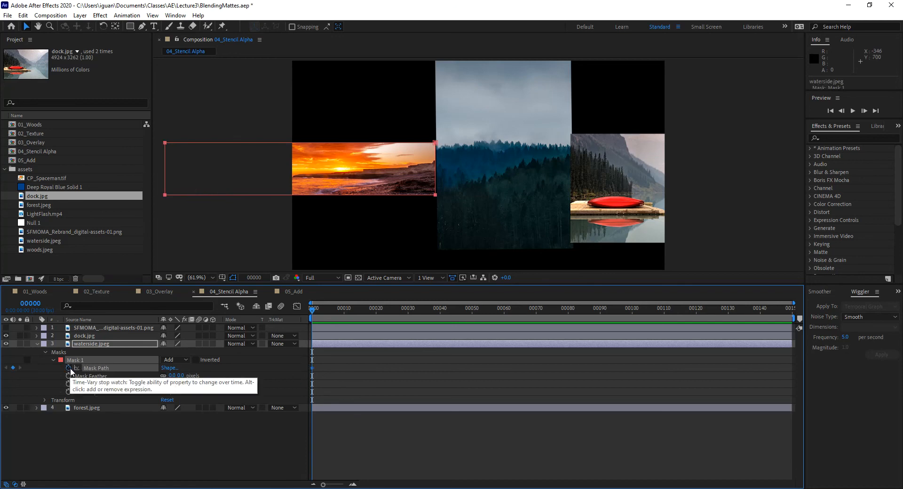
left_click(377, 309)
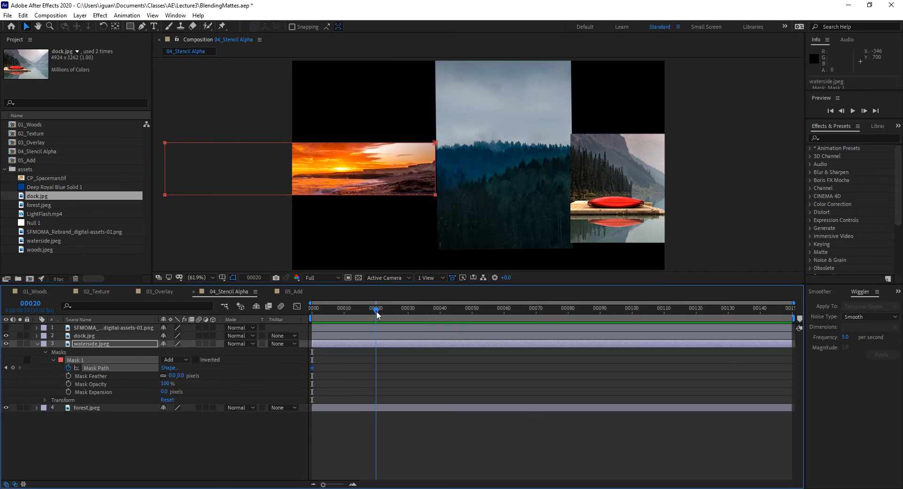
double_click(168, 147)
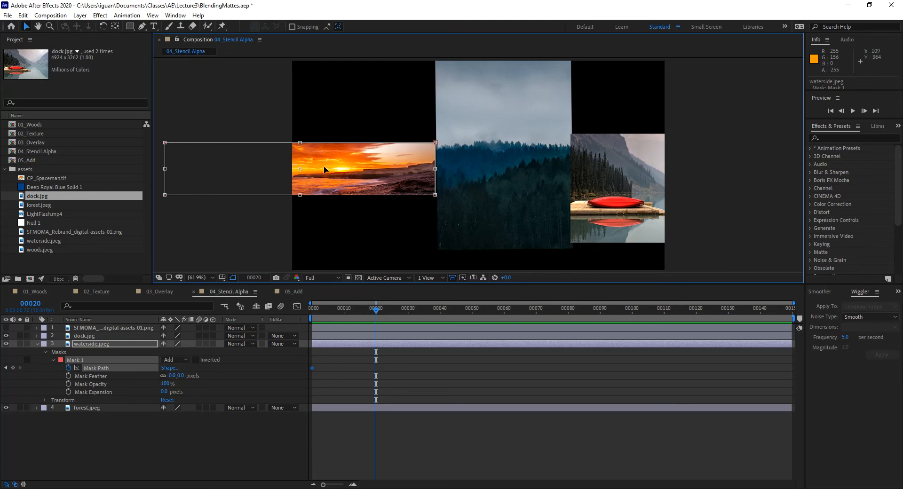
left_click_drag(324, 170, 324, 112)
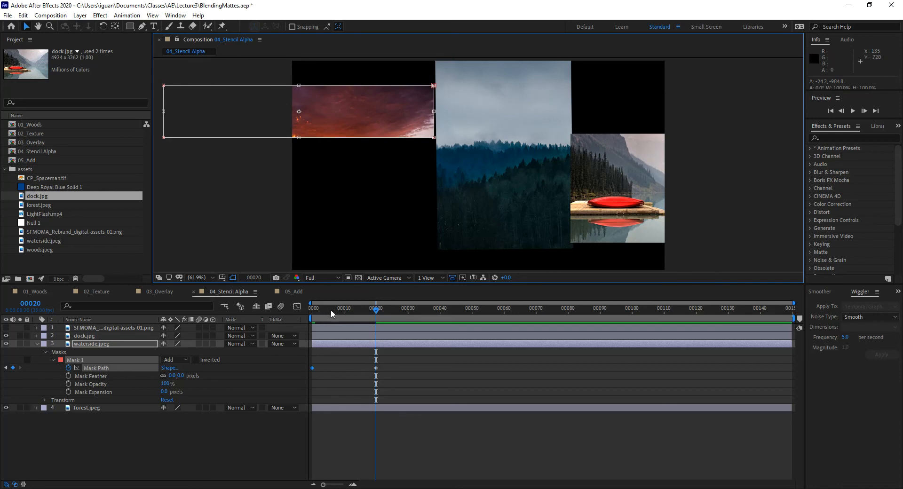
Step: Play back the upward movement of the waterside mask from frame 0
left_click_drag(329, 309, 255, 315)
key("space")
key("space")
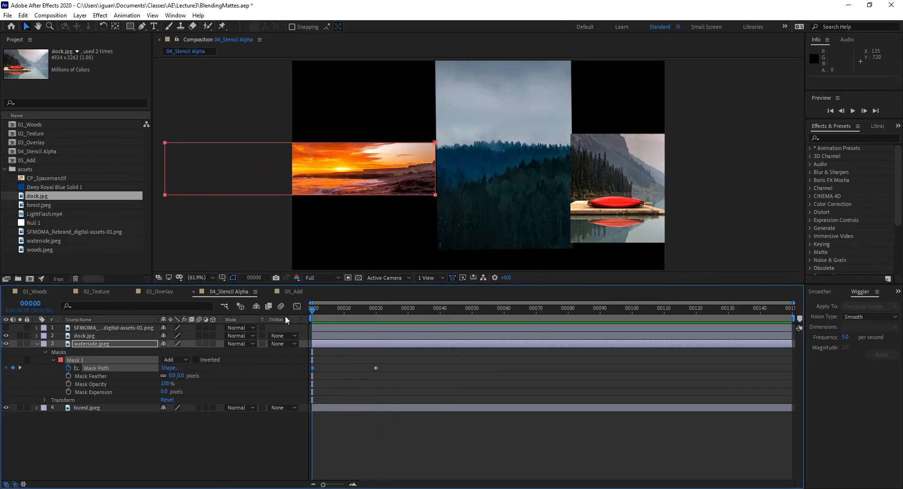
key("space")
key("space")
key("space")
Step: Collapse the properties of Mask 1 on the waterside.jpeg layer and delete the mask
left_click(84, 358)
left_click(79, 360)
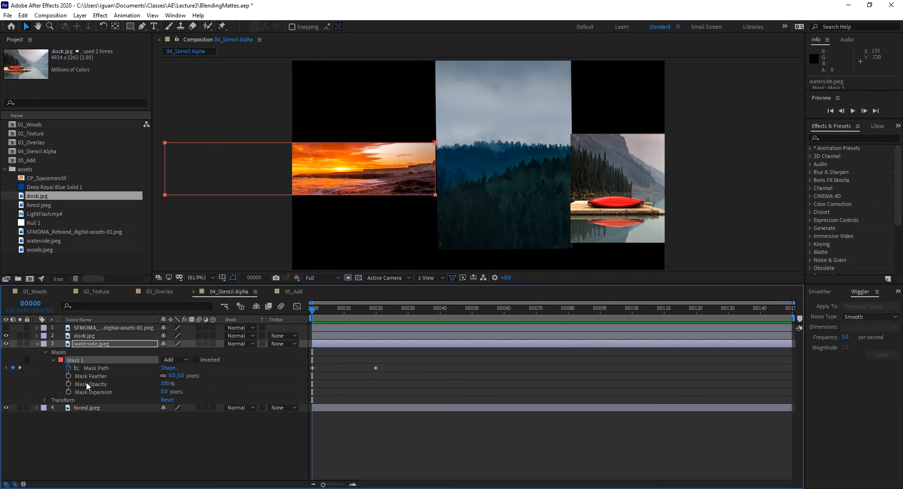
left_click(53, 360)
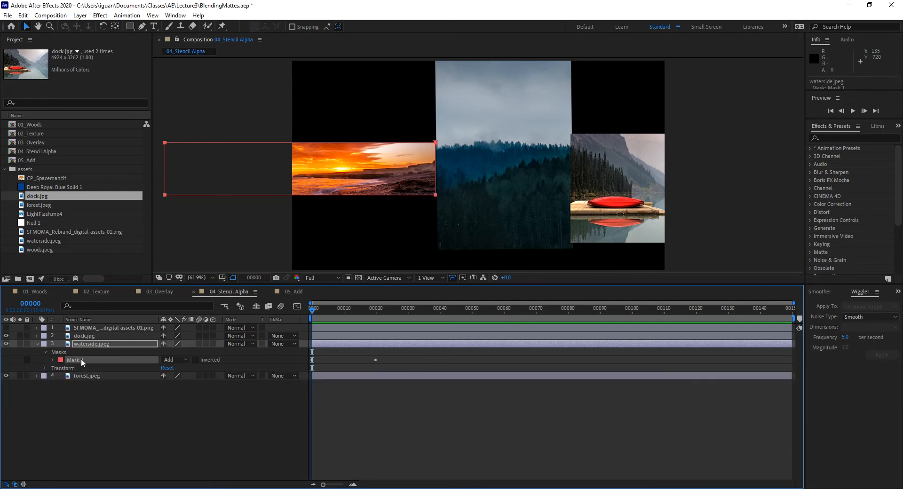
key("Delete")
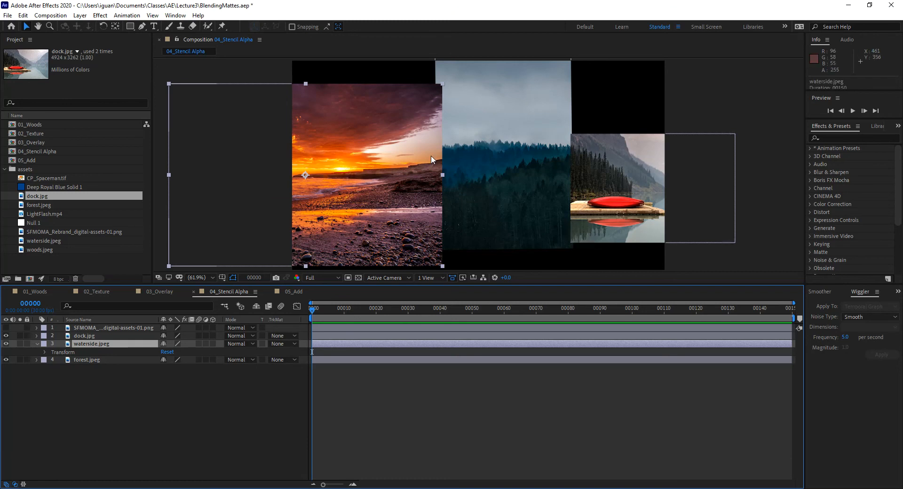
Step: Move the forest.jpeg layer above dock.jpg in the layer stack, directly below the SFMOMA logo layer
left_click(478, 89)
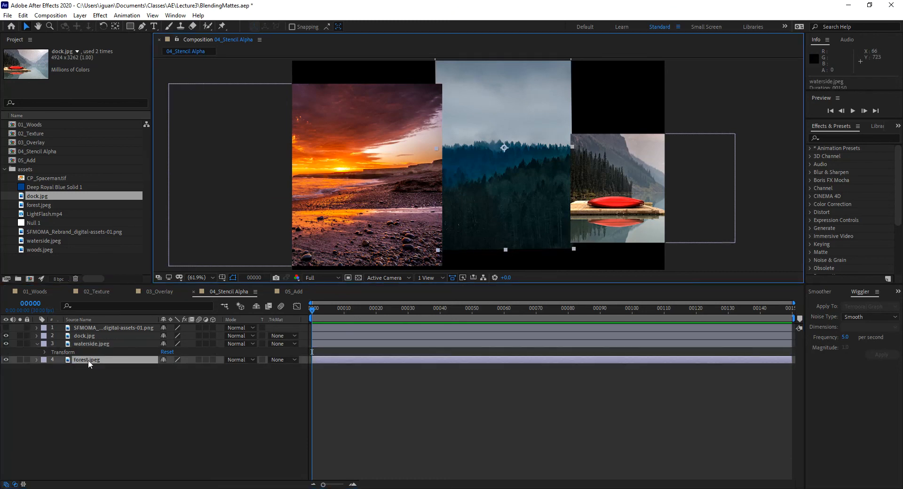
left_click_drag(88, 360, 88, 332)
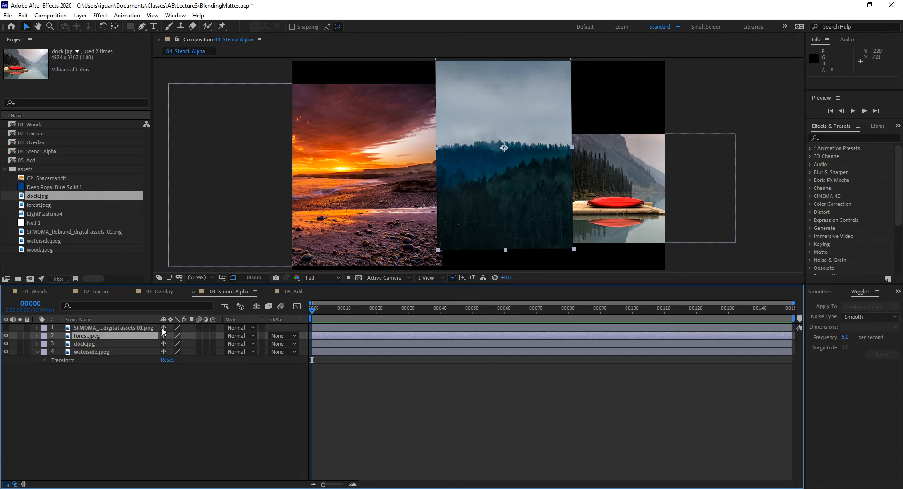
Step: Draw a closed curved freeform mask with the Pen tool around the middle of the forest.jpeg layer
left_click(132, 28)
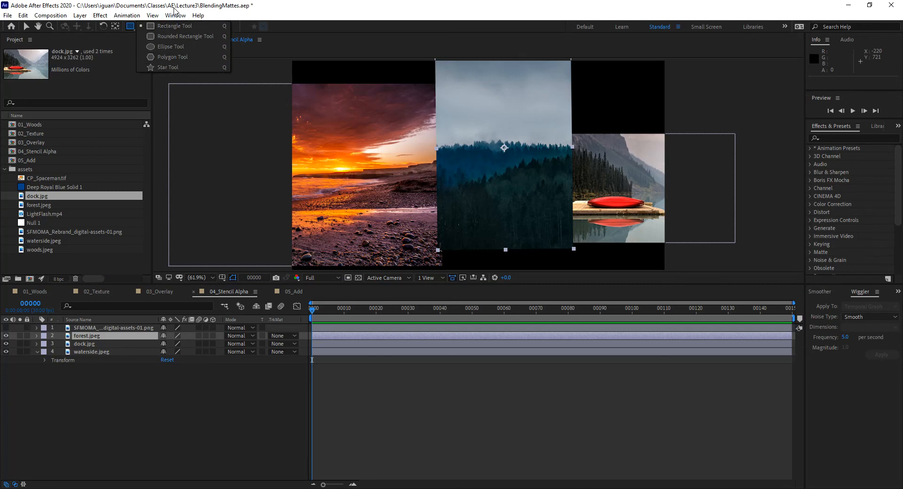
left_click(213, 415)
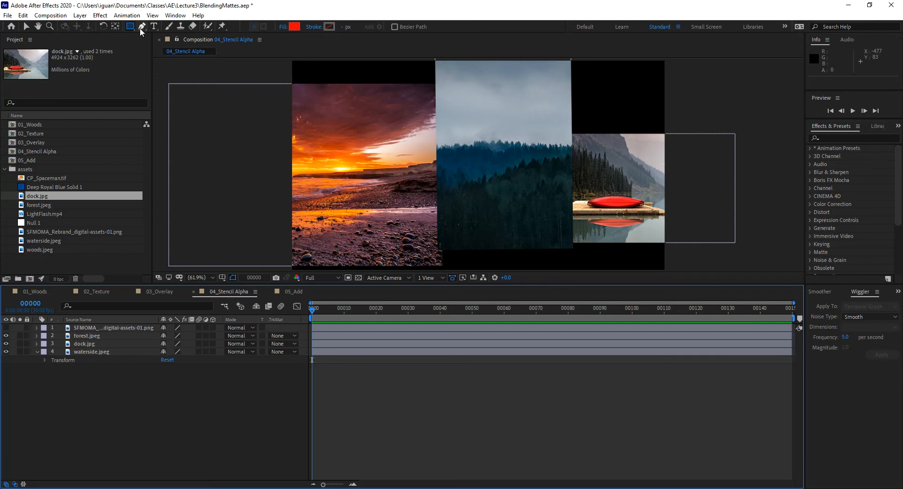
left_click_drag(142, 26, 180, 26)
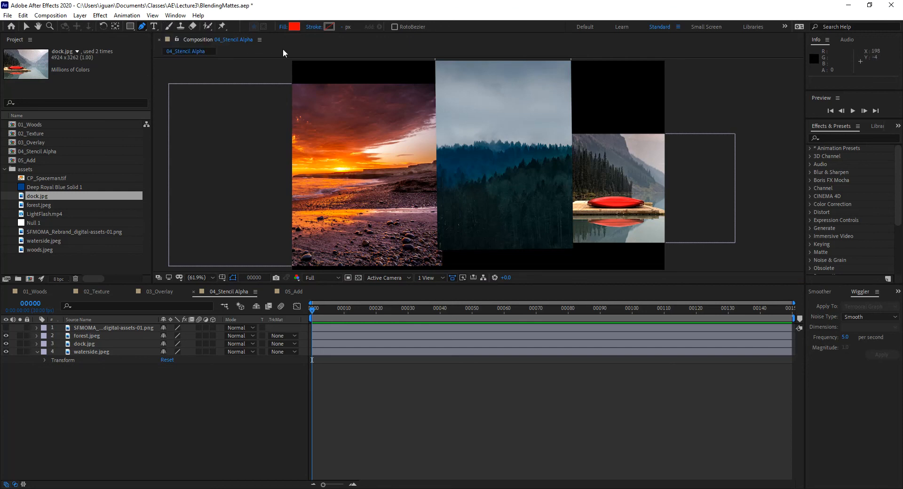
left_click(82, 335)
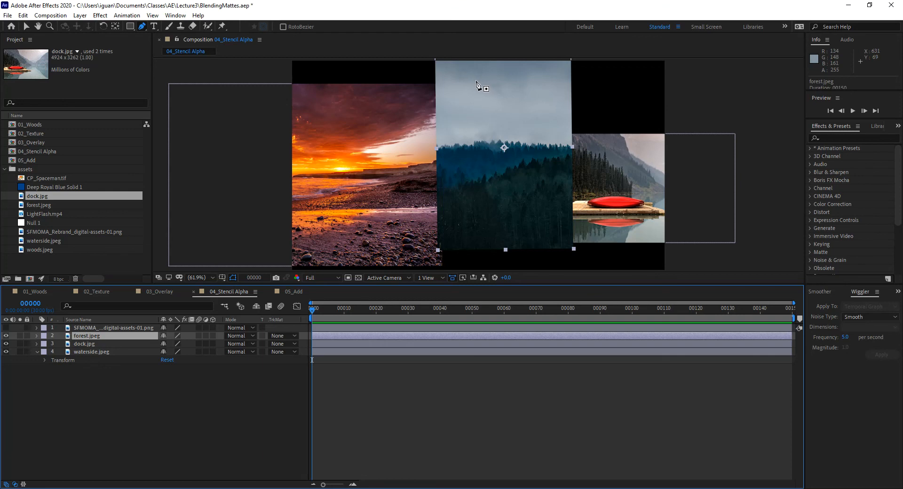
left_click_drag(500, 94, 471, 92)
left_click_drag(458, 134, 465, 162)
left_click_drag(508, 181, 548, 166)
left_click_drag(560, 127, 561, 112)
left_click(500, 94)
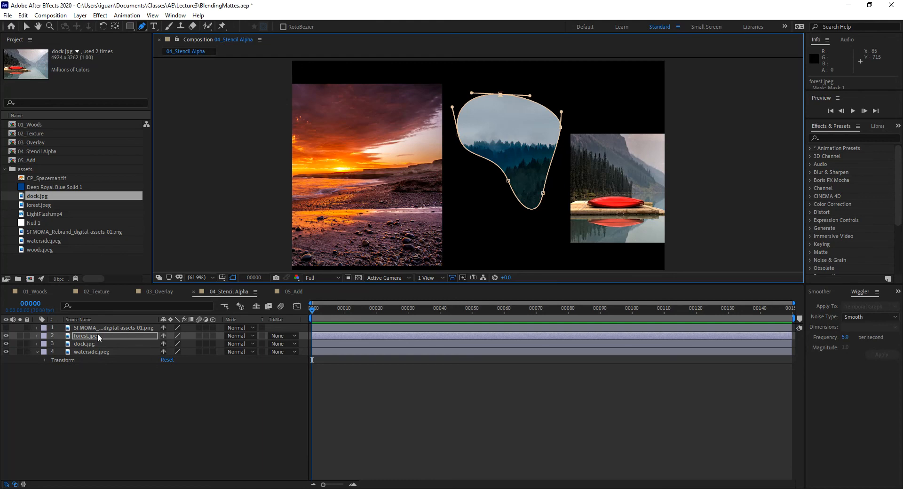
Step: Expand Mask 1 on the forest.jpeg layer, keyframe its Mask Path at frame 0, and go to frame 20
left_click(36, 336)
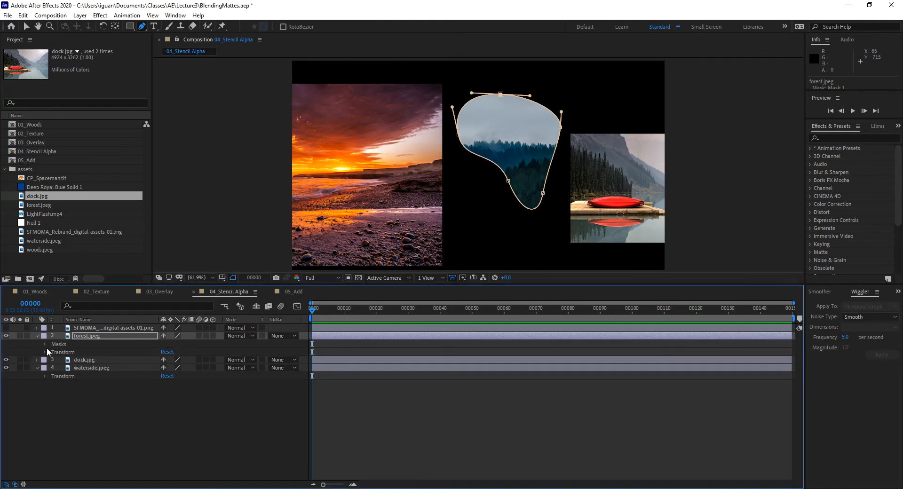
left_click(45, 344)
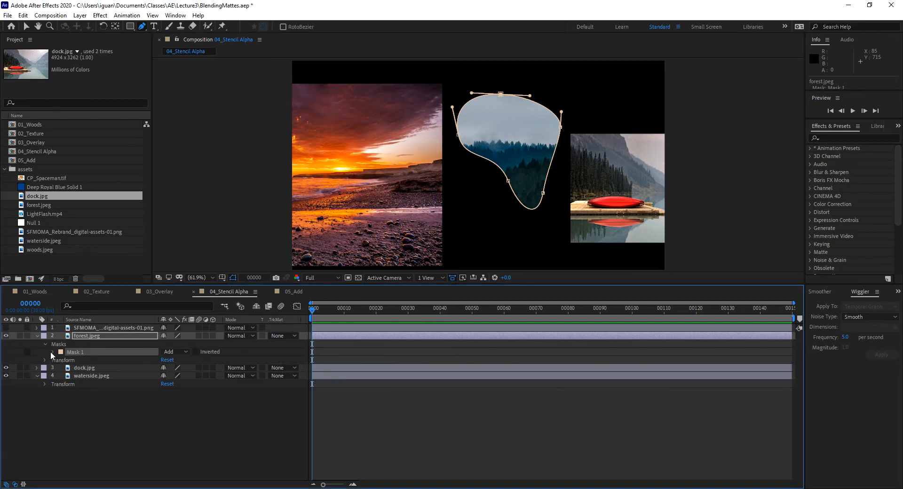
left_click(53, 352)
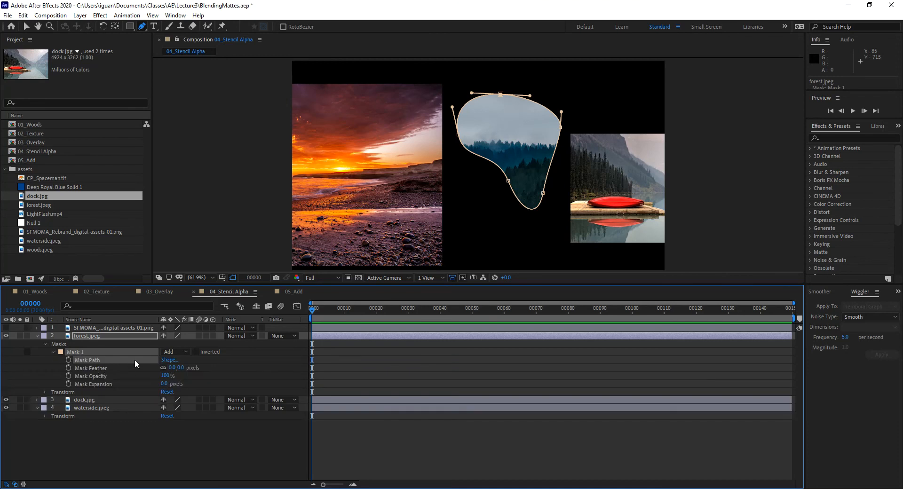
left_click(69, 360)
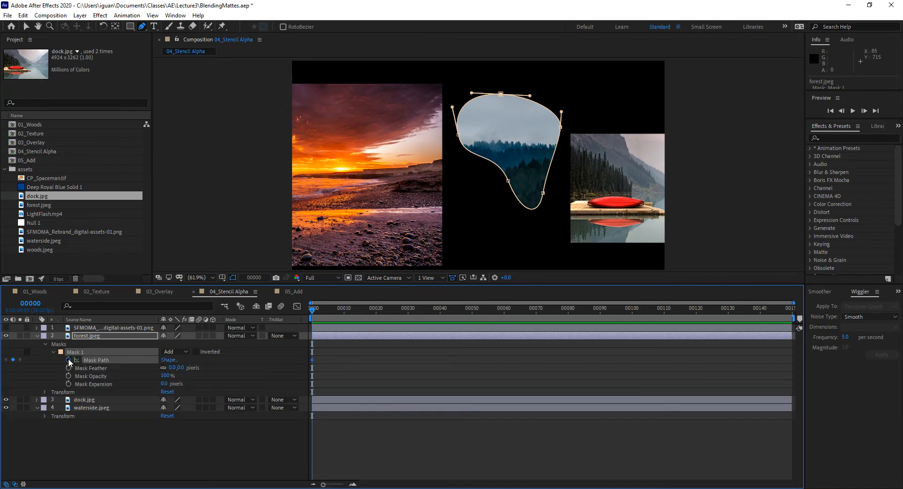
left_click(377, 312)
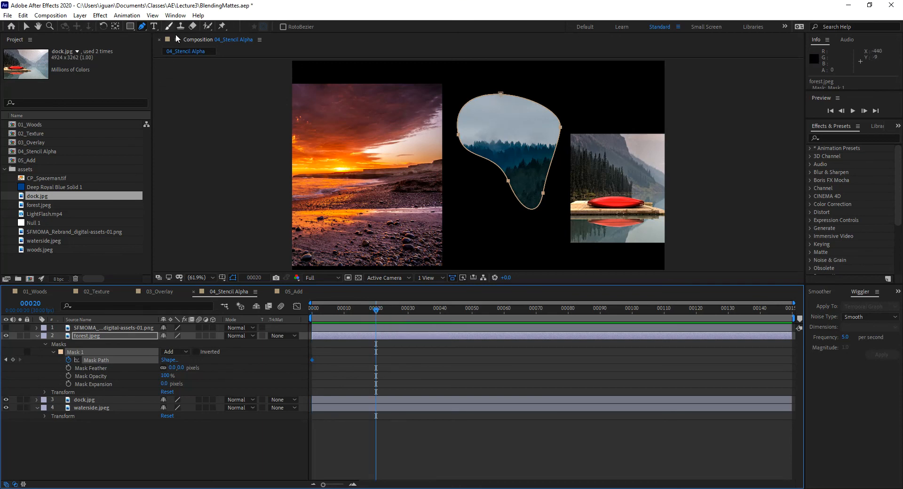
Step: Try to move the whole forest mask down about 996 pixels at frame 20, and undo the move
double_click(502, 95)
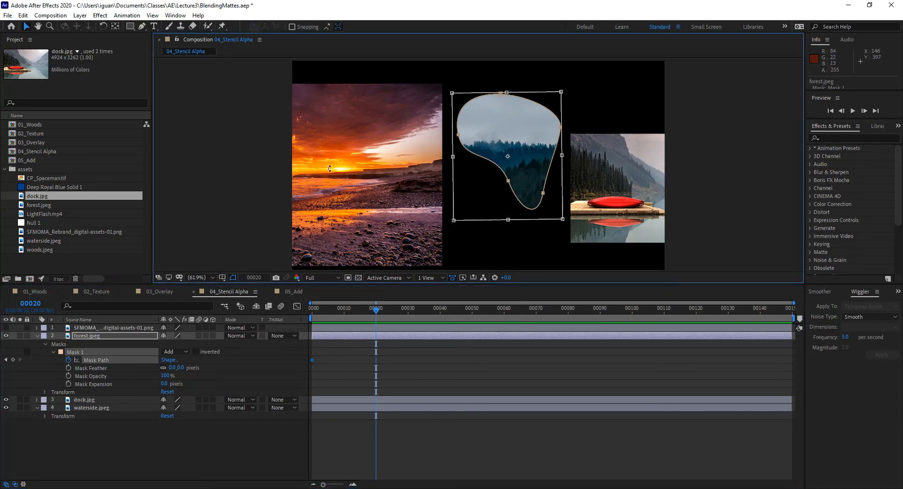
left_click(508, 144)
left_click_drag(508, 143, 502, 179)
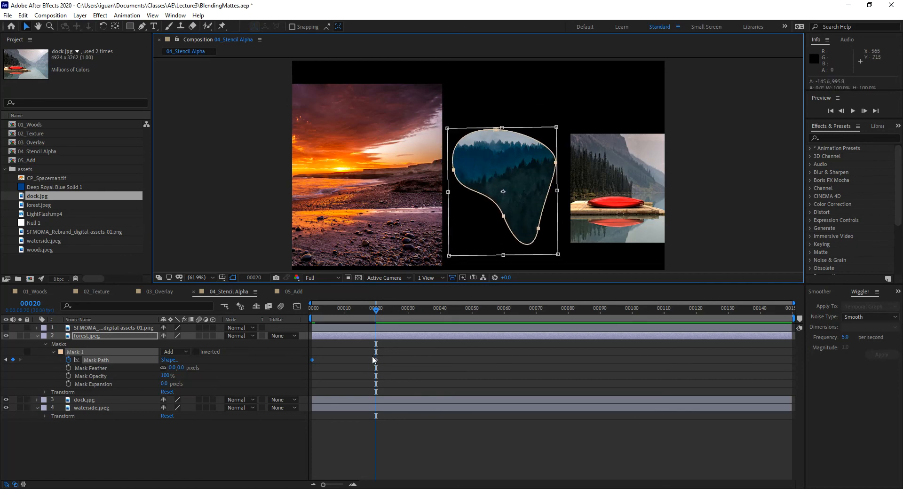
left_click_drag(374, 307, 278, 323)
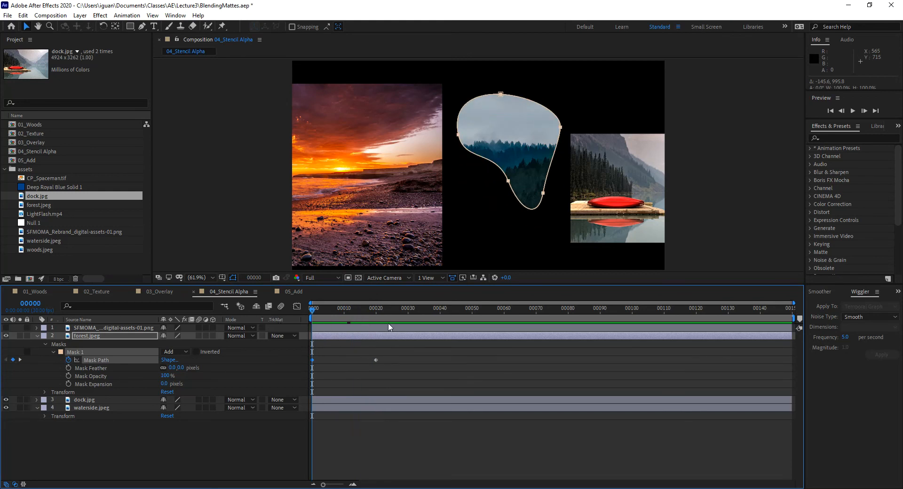
key("ctrl+z")
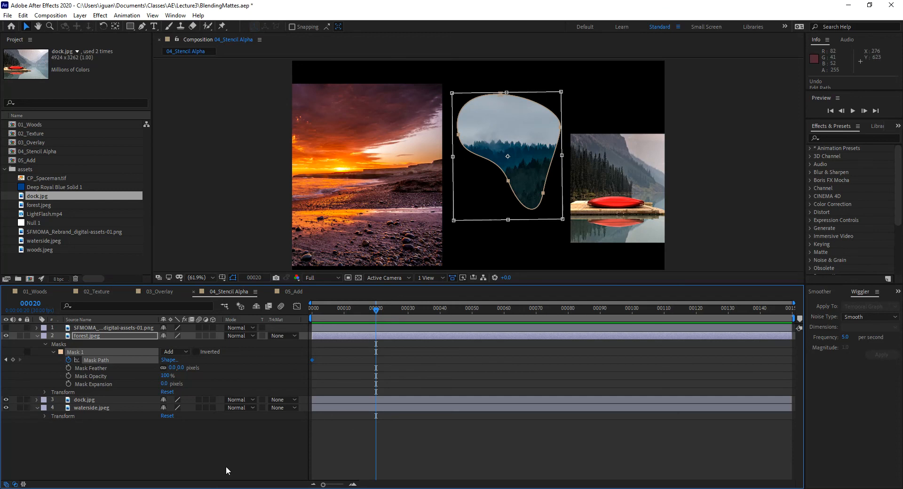
Step: Try to move only the forest mask's inner lower-left vertex slightly up at frame 20, and undo the change
left_click(227, 448)
left_click(89, 335)
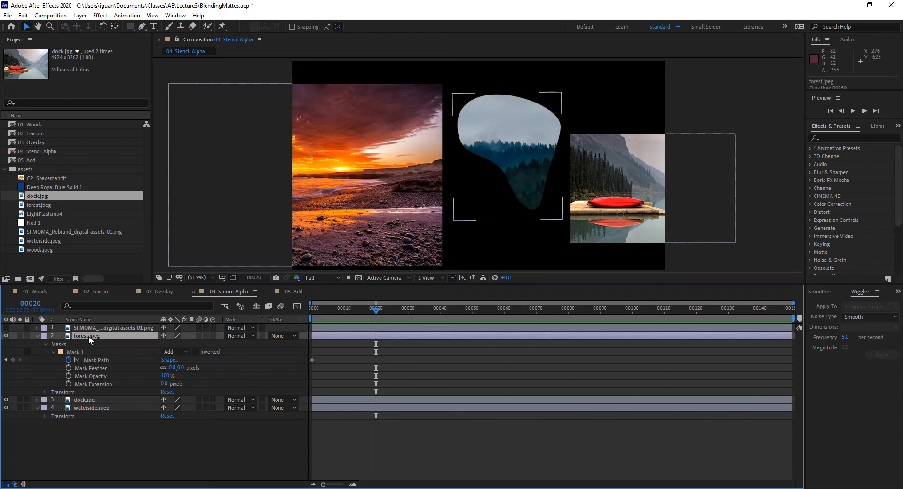
left_click(86, 352)
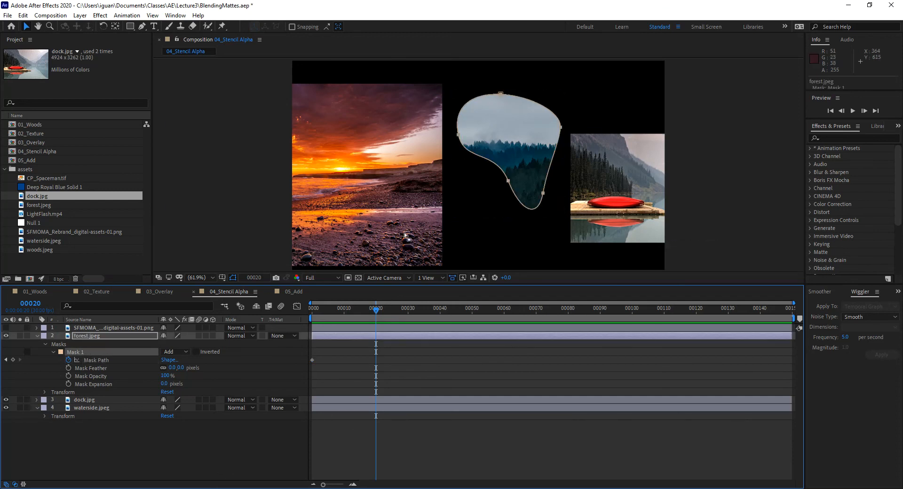
left_click(500, 93)
double_click(500, 93)
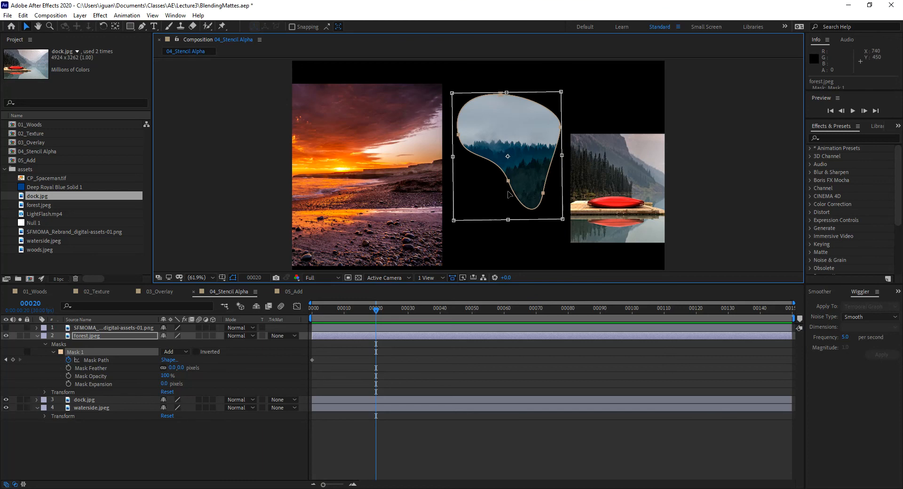
key("Return")
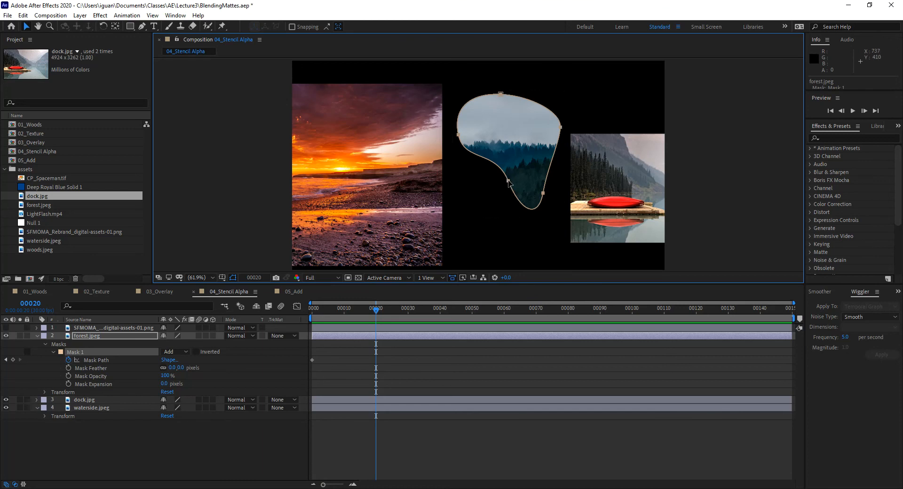
double_click(507, 186)
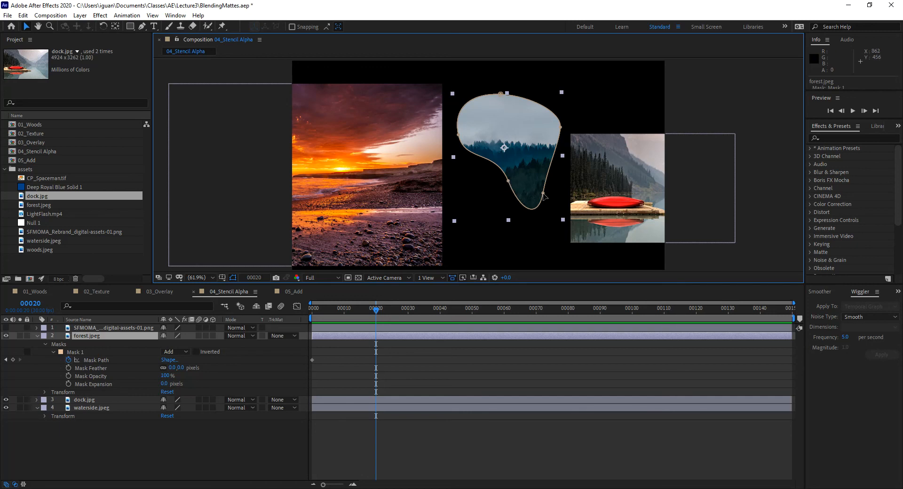
left_click_drag(509, 182, 504, 174)
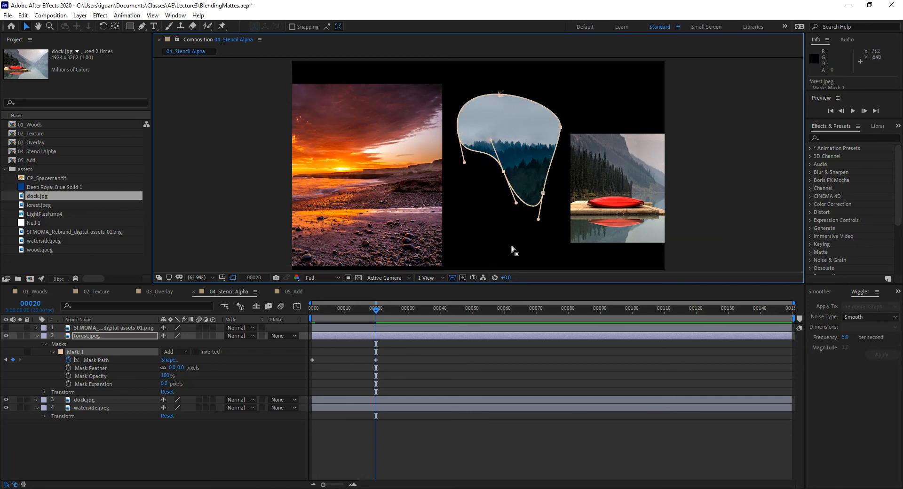
key("ctrl+z")
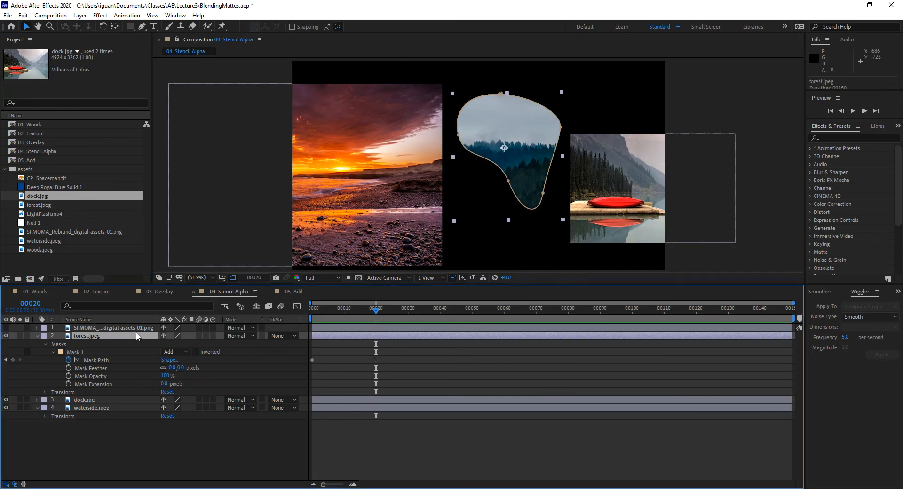
Step: Shift all vertices of the forest mask slightly down and to the left at frame 20
left_click(501, 94)
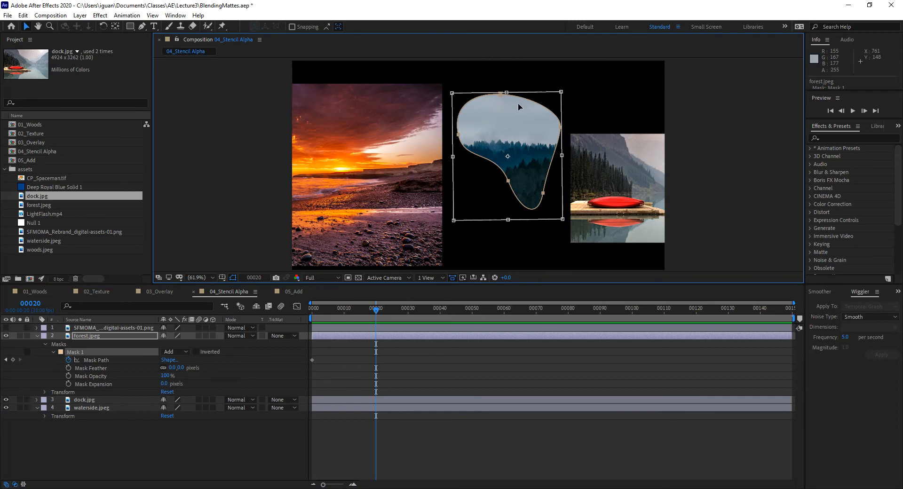
left_click(509, 182)
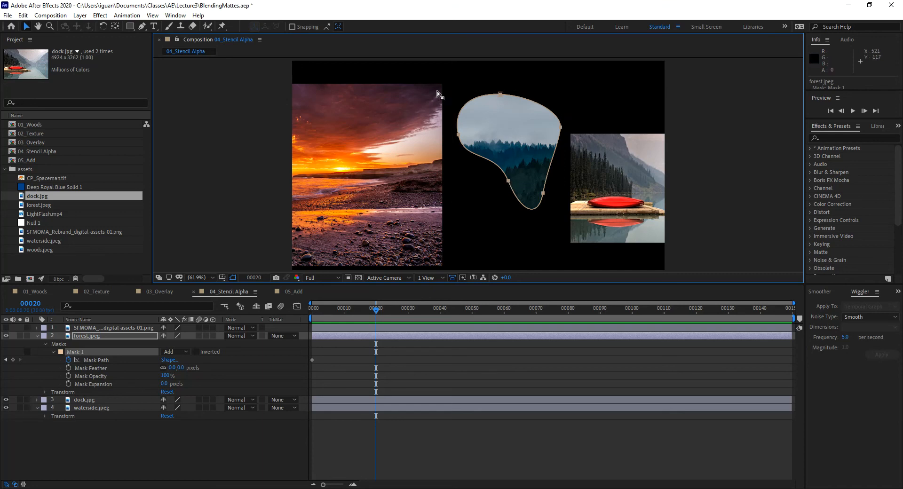
left_click_drag(509, 181, 507, 184)
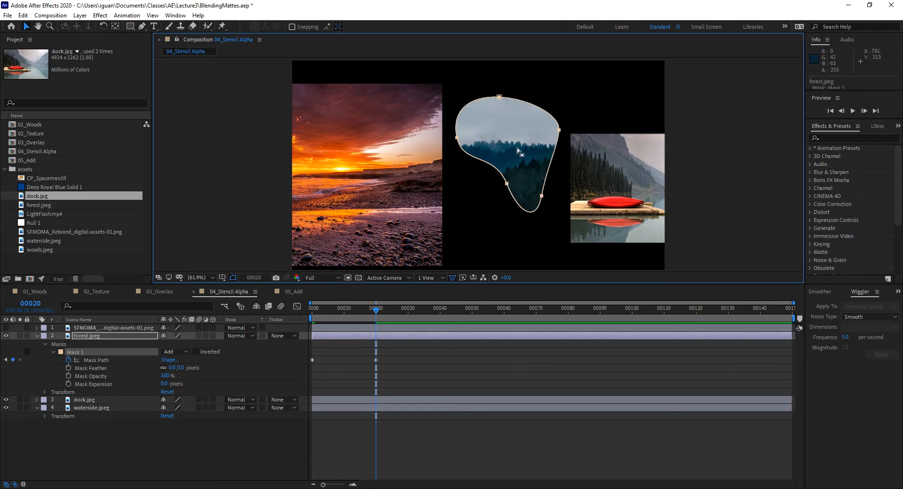
double_click(485, 181)
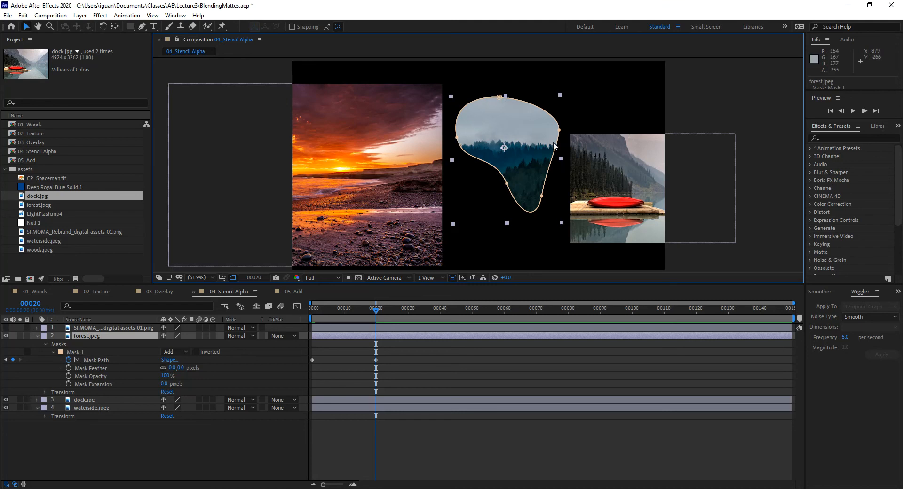
Step: Reshape the forest mask at frame 20 into a head-like silhouette by moving its vertices individually
left_click(507, 184)
left_click_drag(495, 154, 485, 226)
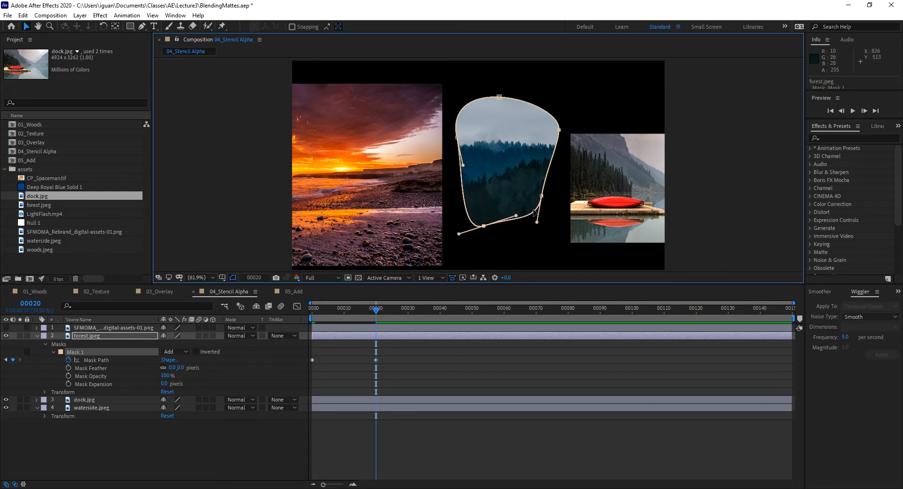
left_click_drag(541, 196, 516, 158)
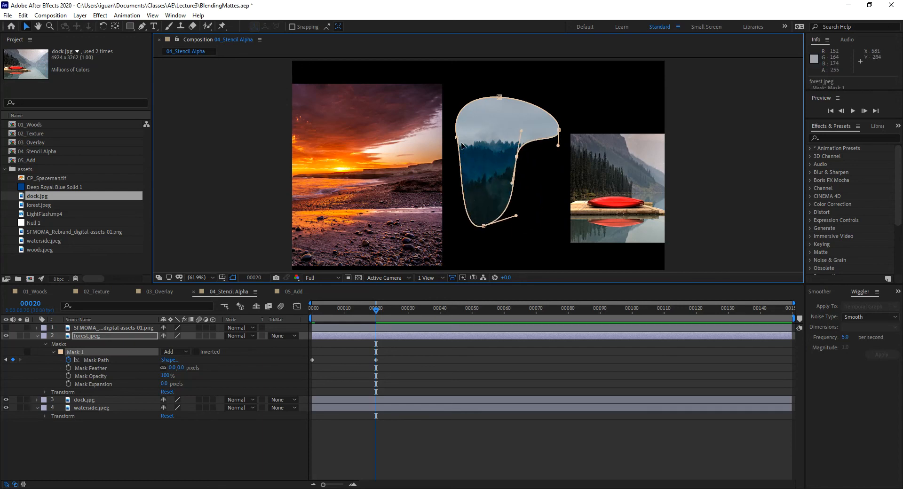
left_click_drag(457, 137, 473, 178)
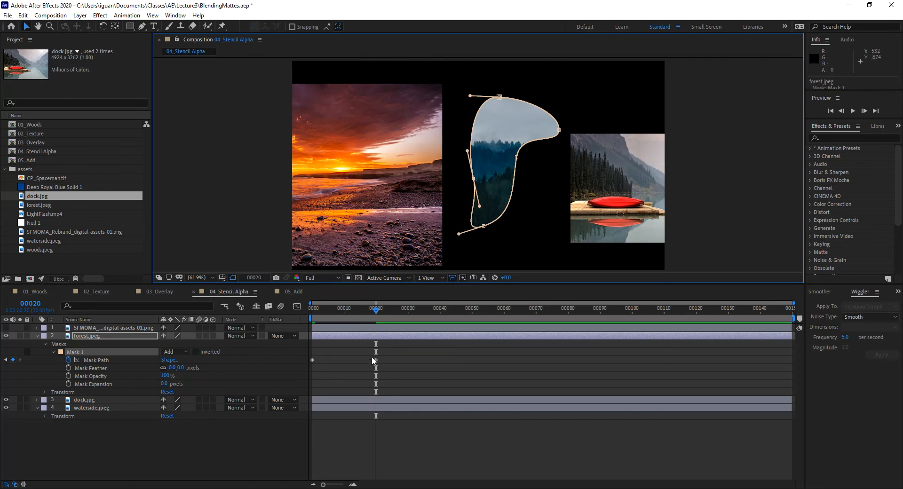
left_click_drag(500, 97, 503, 129)
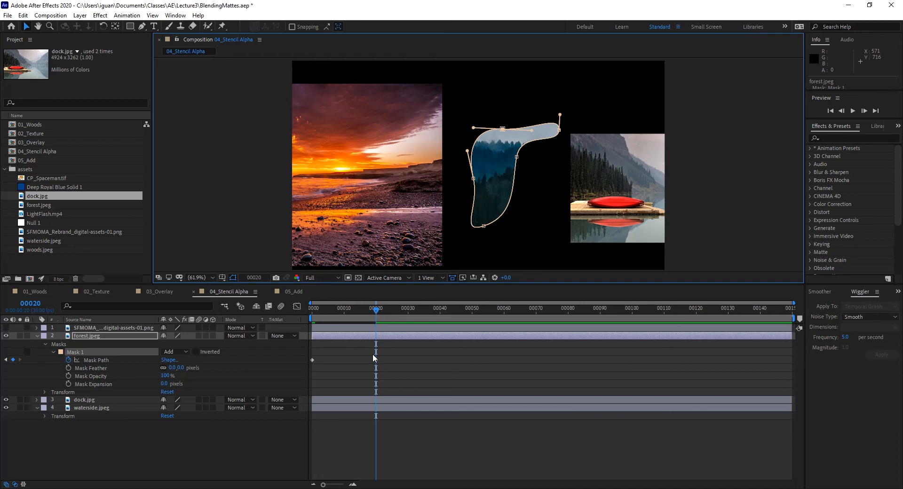
left_click_drag(559, 130, 522, 202)
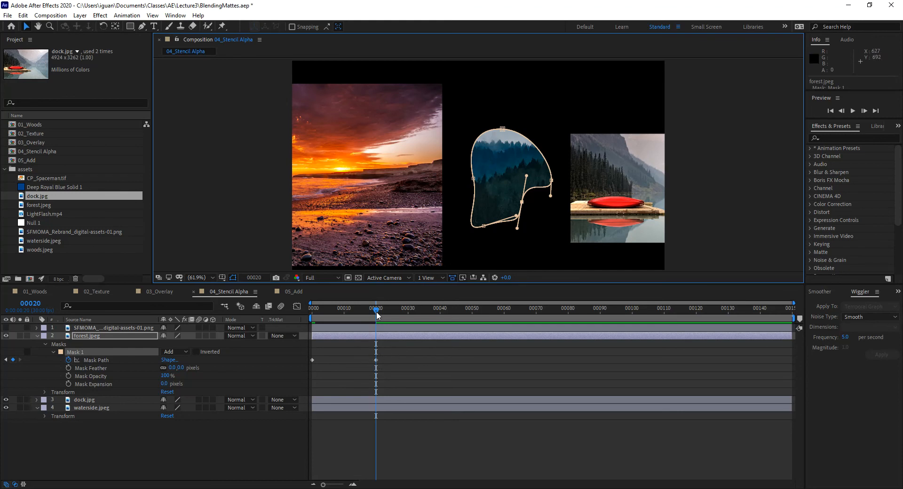
Step: Play back the forest mask's shape change from frame 0
left_click_drag(374, 309, 299, 321)
key("space")
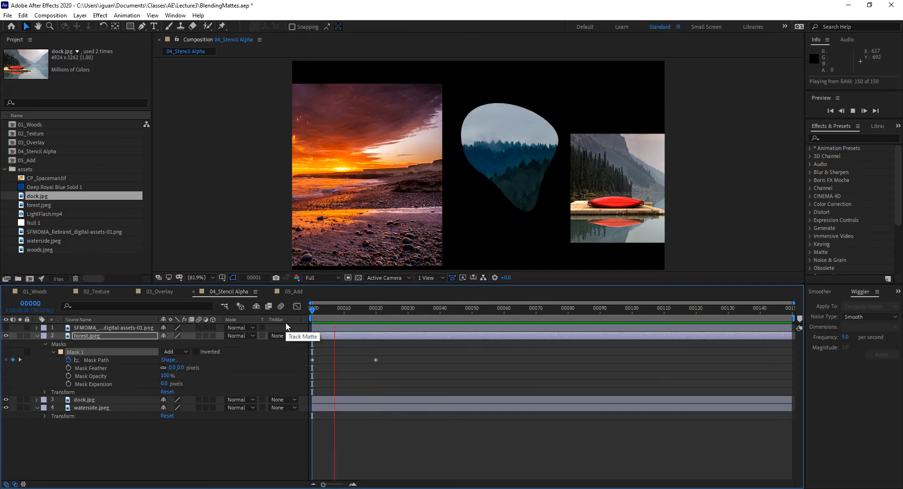
key("space")
key("space")
key("space")
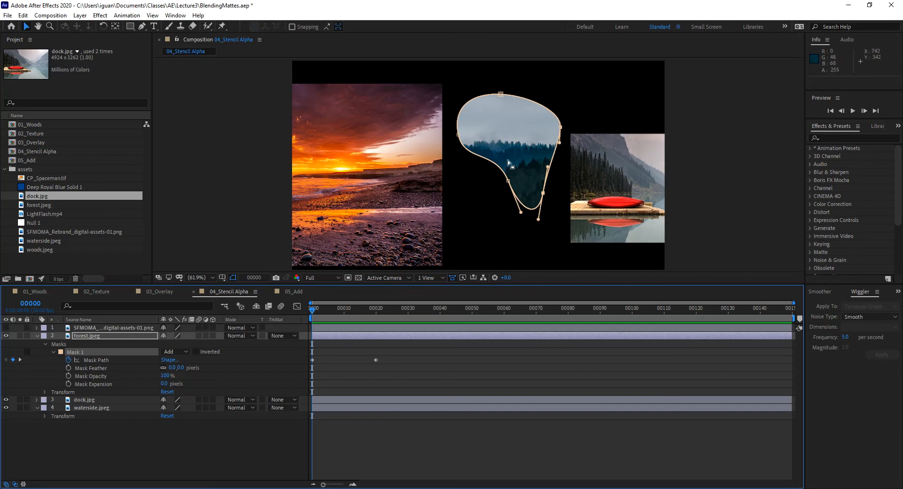
Step: Scrub between frames 0 and 20 to examine the forest mask's morph, stop at frame 40, and deselect the layer
left_click(377, 315)
left_click_drag(376, 314, 313, 317)
left_click_drag(370, 310, 441, 330)
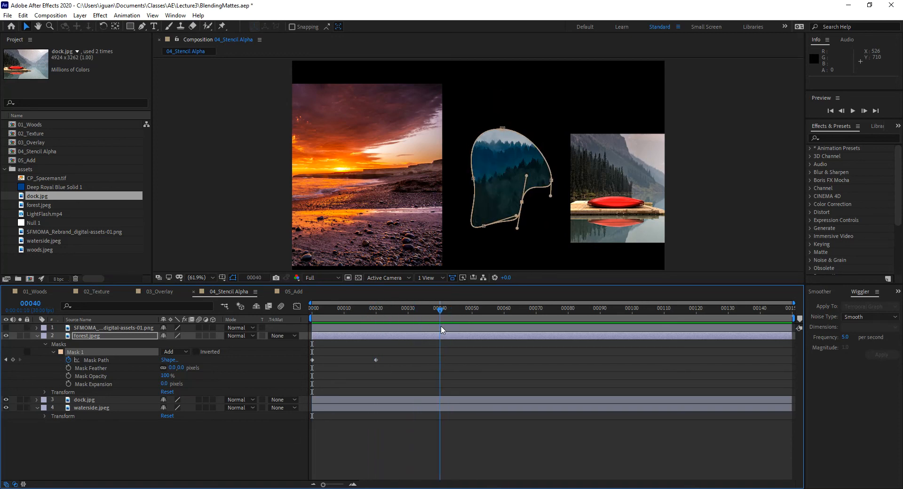
left_click(270, 433)
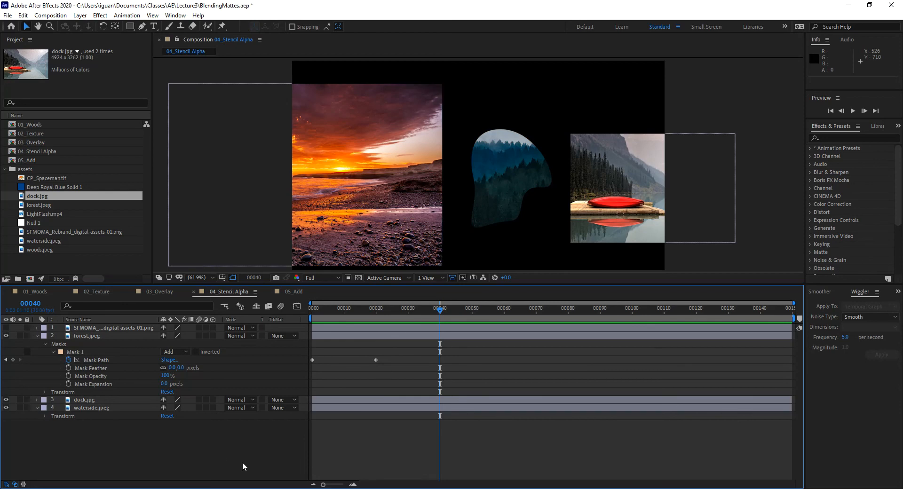
left_click(238, 74)
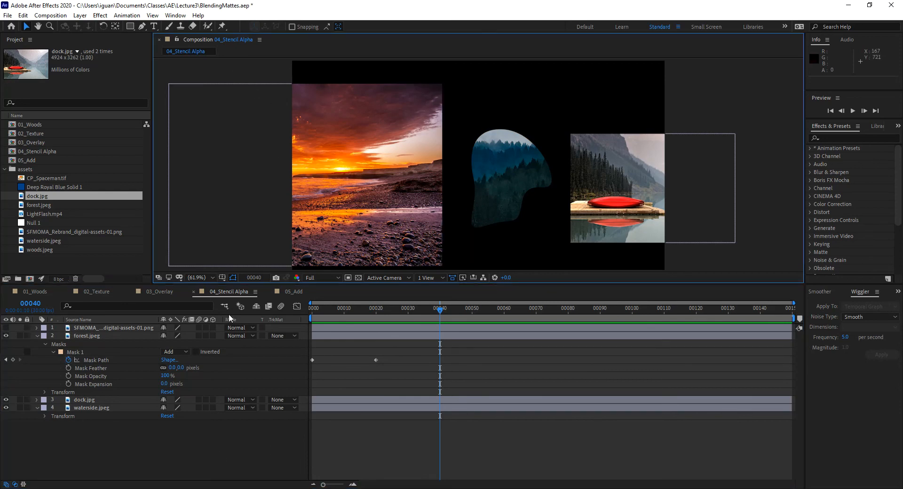
Step: Reshape the curves of the forest layer's Mask 1 at frame 40 by pulling new vertex handles with the Convert Vertex tool
left_click(91, 335)
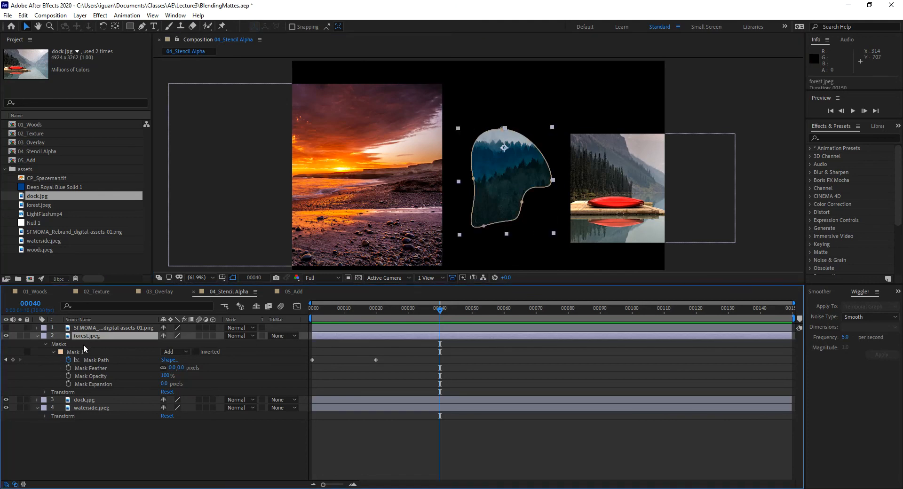
left_click(76, 353)
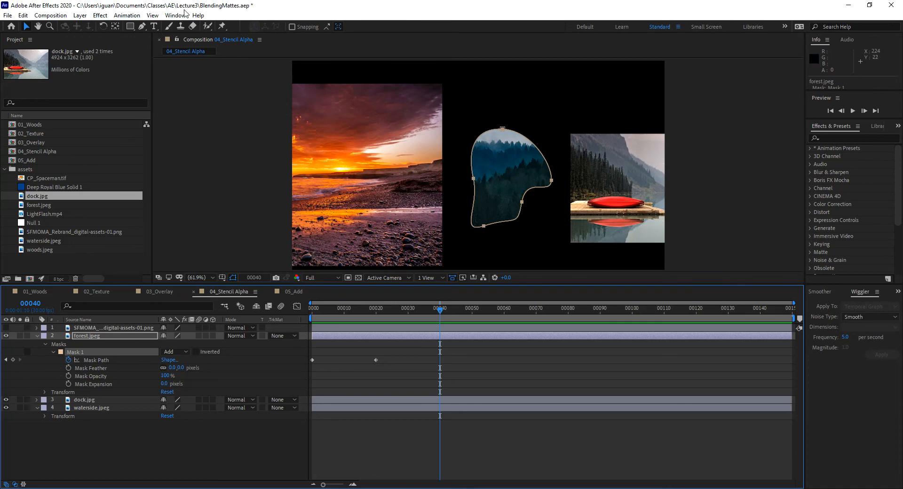
left_click(142, 27)
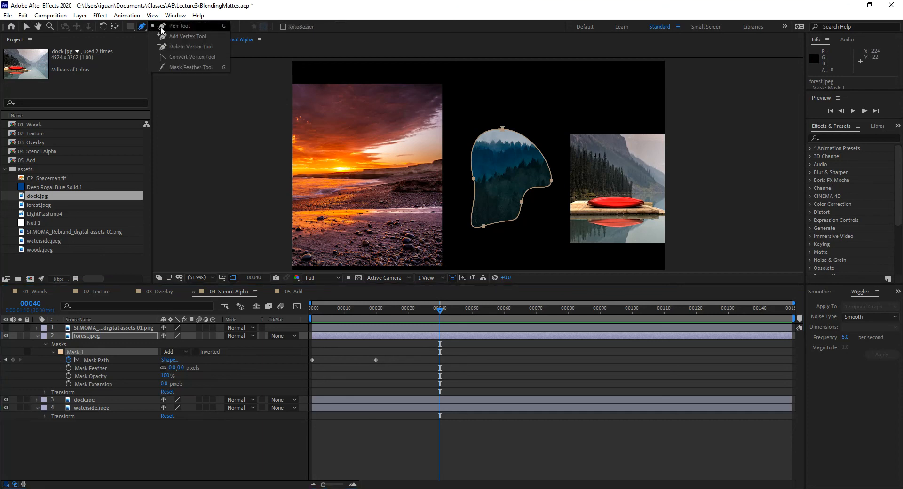
left_click(199, 57)
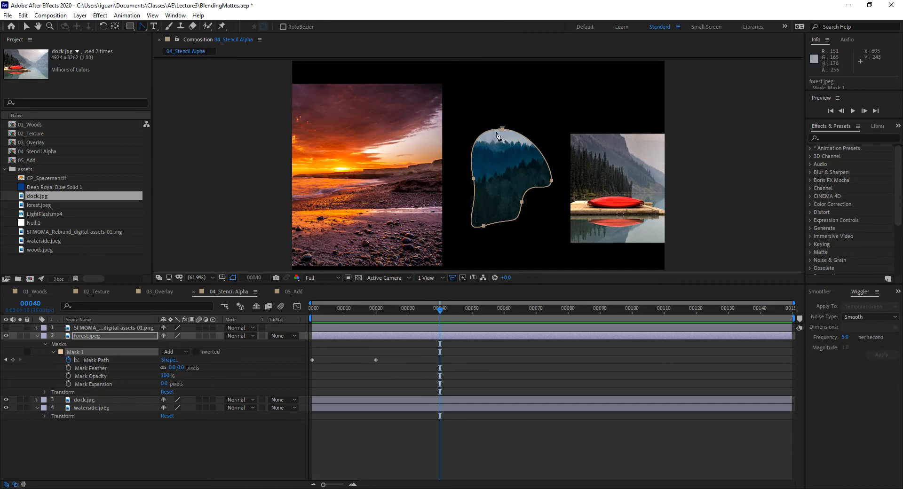
left_click_drag(503, 128, 532, 135)
left_click_drag(473, 180, 514, 250)
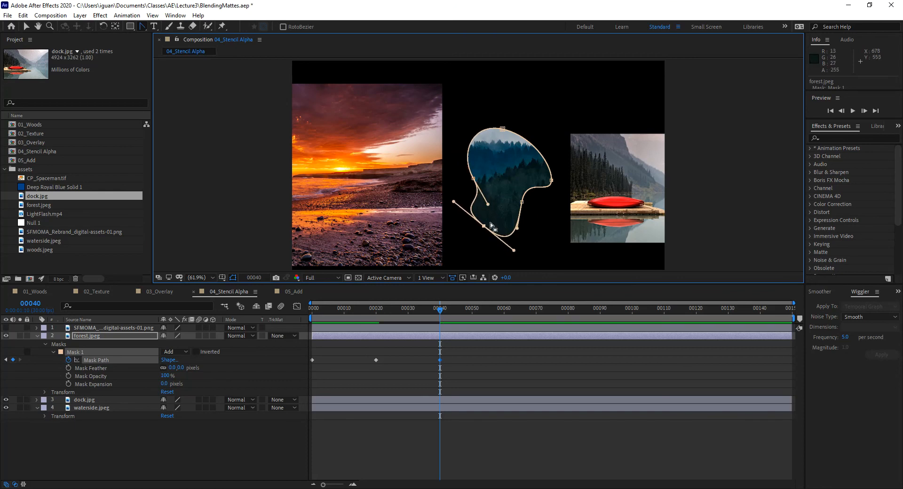
left_click_drag(522, 203, 548, 157)
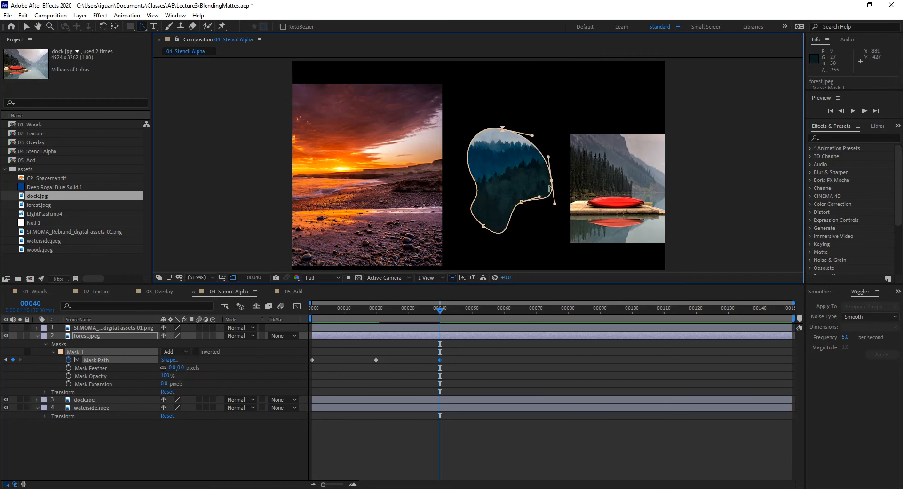
Step: Move the forest mask's vertices individually at frame 40 into a narrower, boot-like shape with its upper end lowered
key("v")
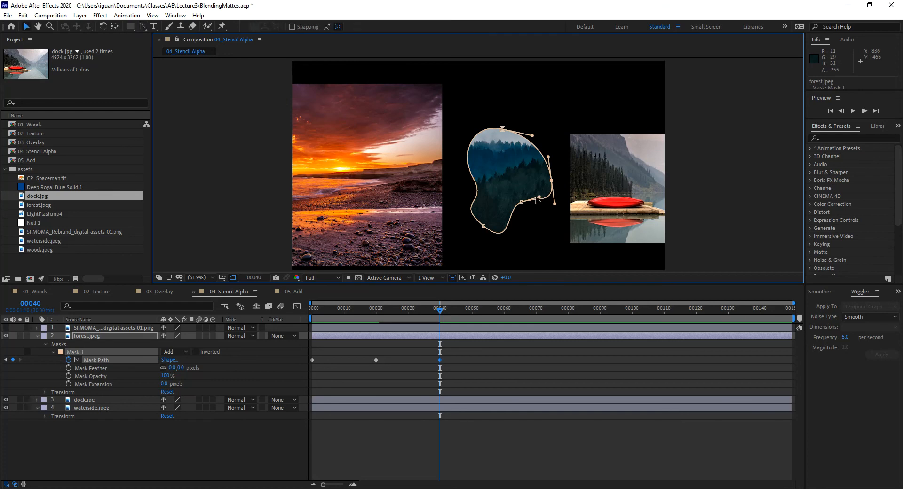
left_click(27, 26)
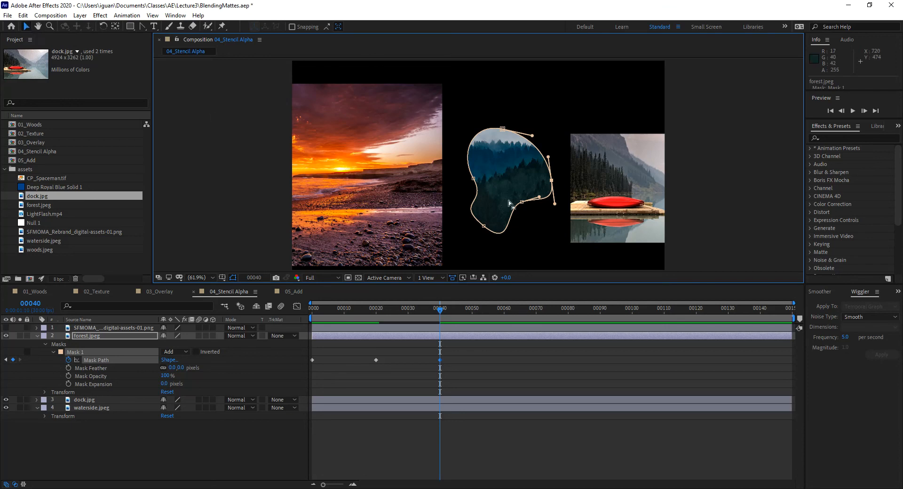
mouse_move(522, 202)
left_mouse_down()
mouse_move(519, 235)
mouse_move(522, 195)
left_mouse_up()
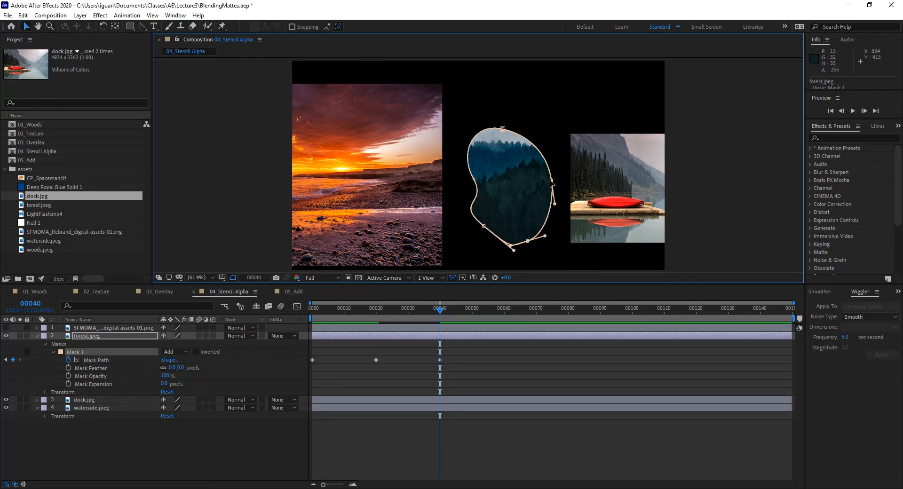
left_click_drag(484, 225, 481, 241)
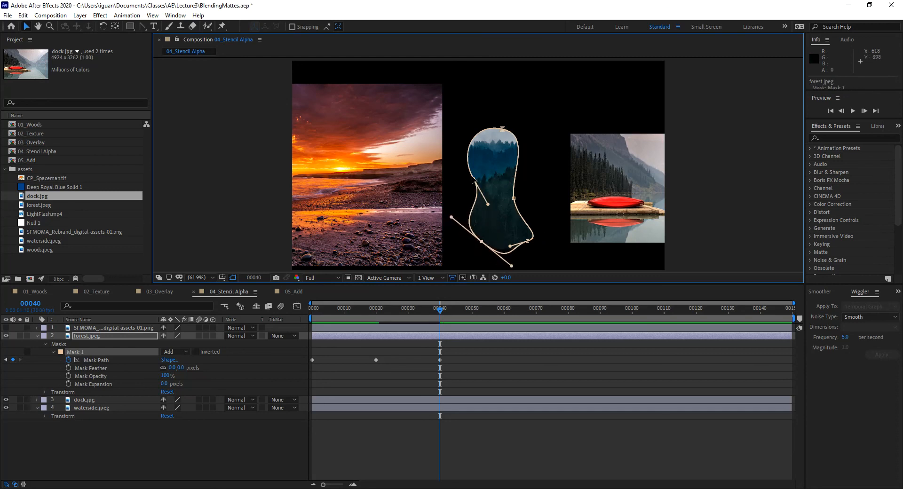
left_click_drag(474, 180, 472, 204)
left_click(503, 129)
left_click_drag(503, 131, 489, 160)
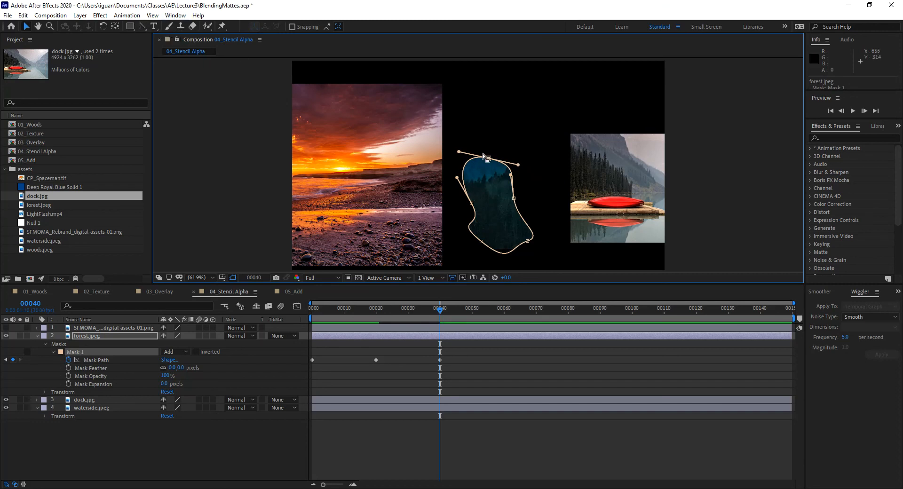
Step: Tilt the curve handles of the forest mask's top vertex at frame 40 with the Convert Vertex tool, and deselect the layer
key("p")
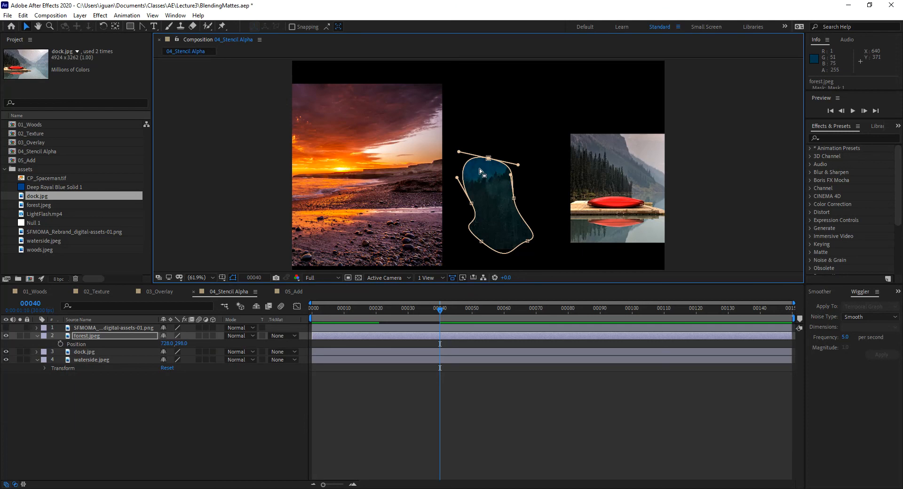
left_click(142, 25)
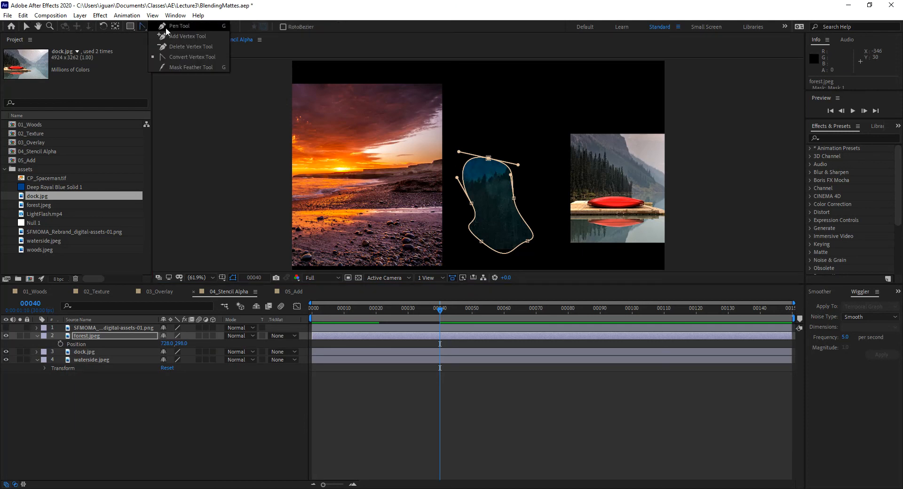
left_click(190, 28)
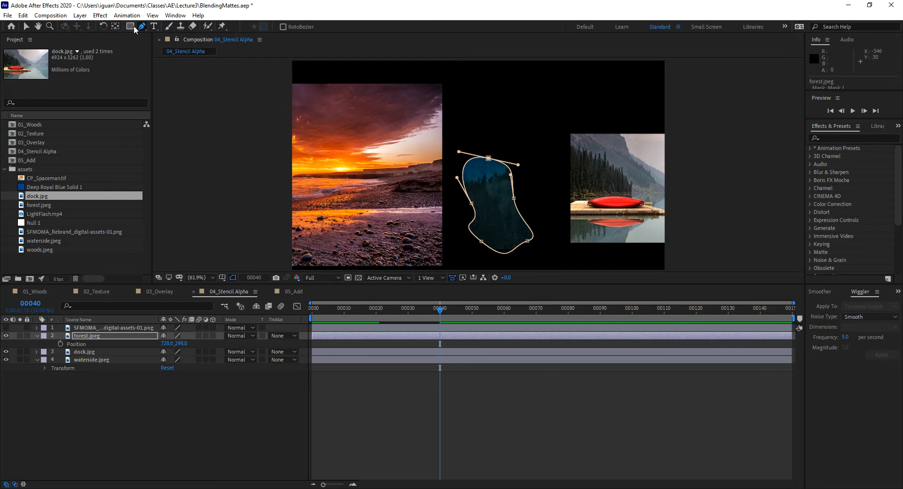
key("g")
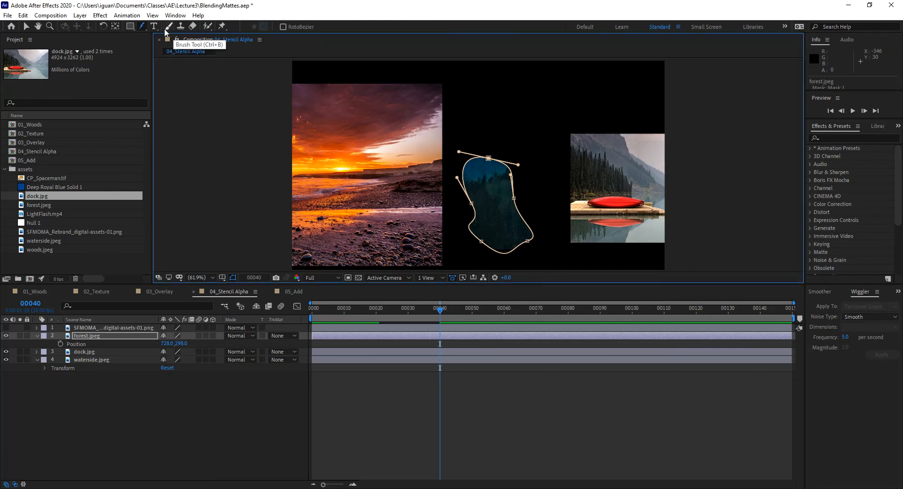
left_click(142, 25)
left_click(178, 57)
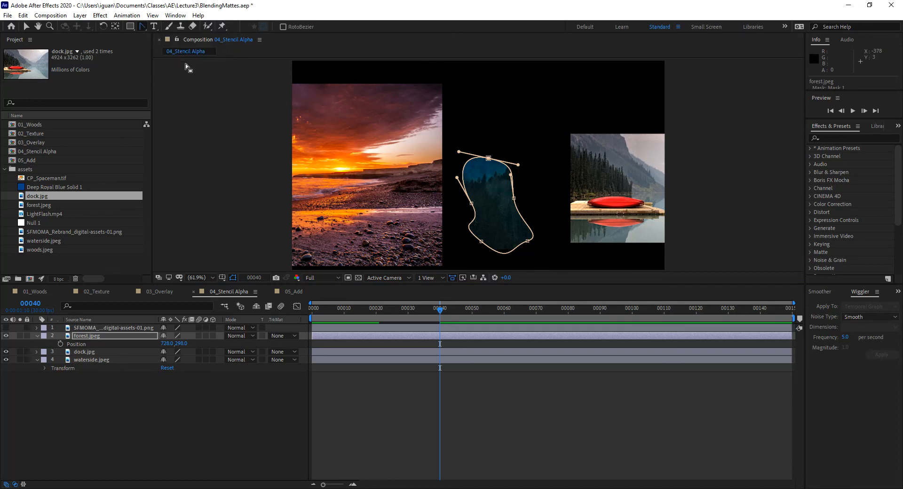
left_click_drag(489, 158, 473, 148)
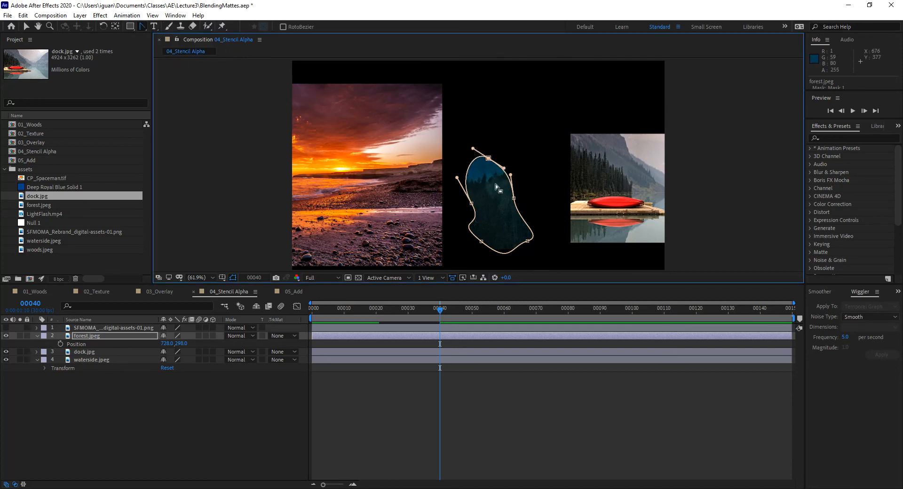
left_click_drag(514, 198, 508, 186)
key("ctrl+z")
left_click(165, 411)
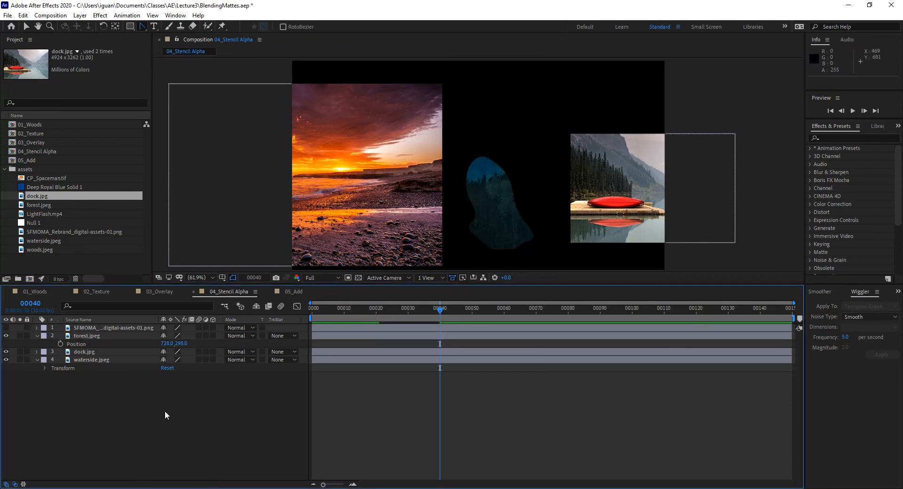
Step: Reveal the forest layer's mask path and reshape the curves at Mask 1's right and lower-left vertices at frame 40
left_click(80, 336)
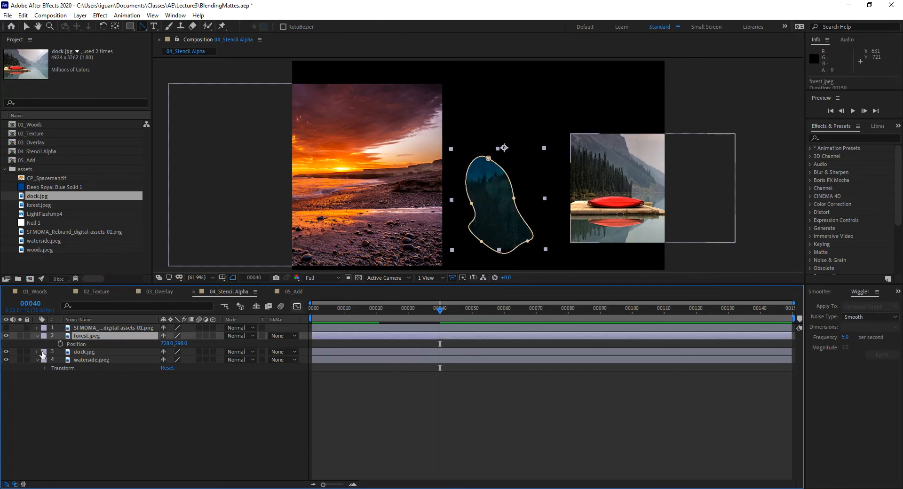
key("m")
left_click(76, 345)
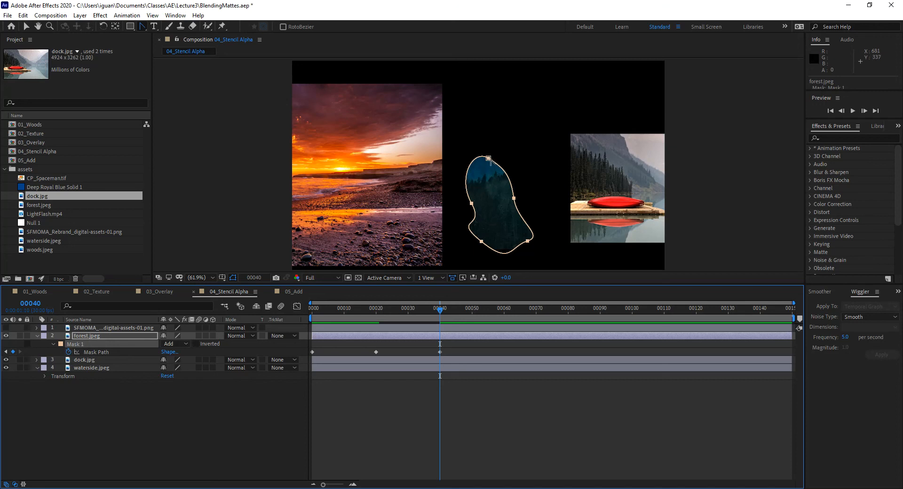
left_click(515, 199)
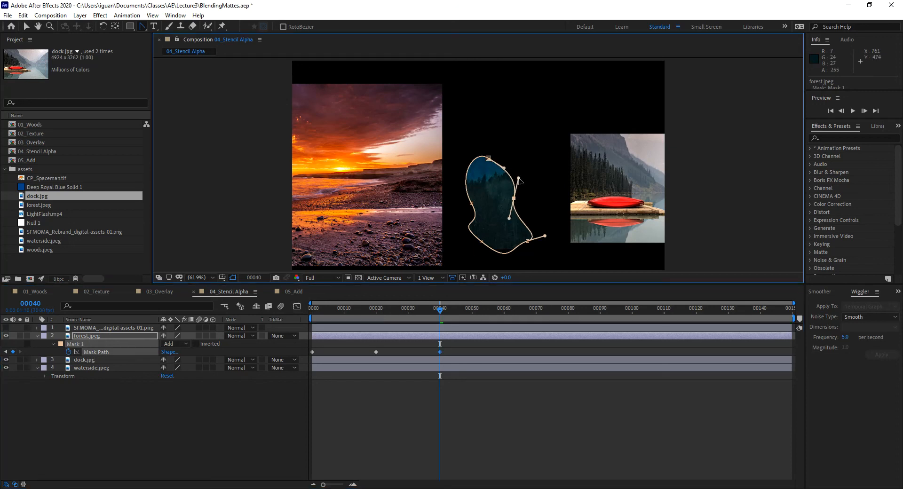
left_click_drag(482, 242, 508, 282)
Step: Play back and scrub the forest mask's shape animation from frame 0, and return to the first frame
left_click_drag(440, 309, 335, 323)
key("Home")
key("space")
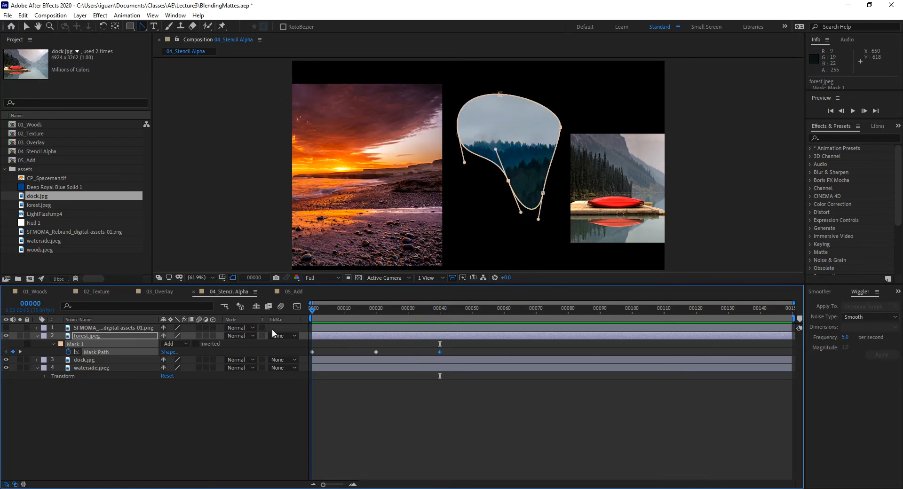
key("space")
left_click_drag(330, 305, 287, 319)
Step: Draw a wide rectangular second mask across the middle of the forest layer at frame 0
left_click(89, 335)
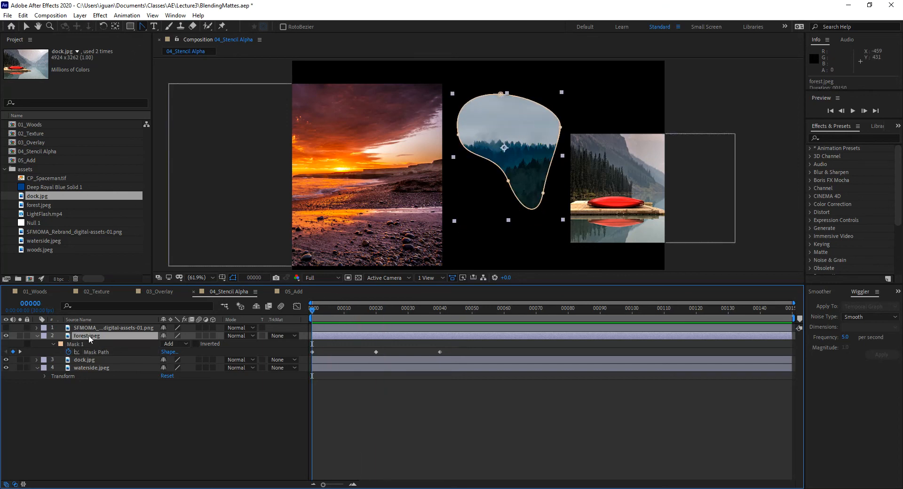
left_click(130, 26)
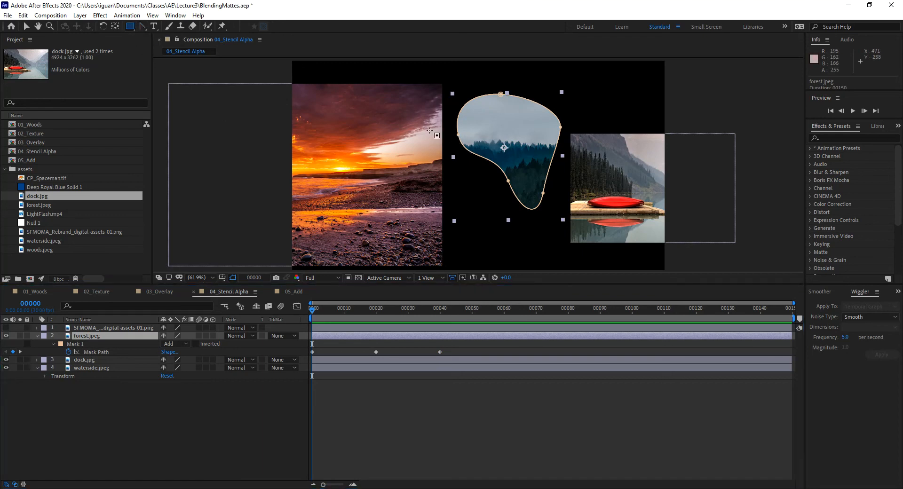
left_click_drag(442, 126, 577, 171)
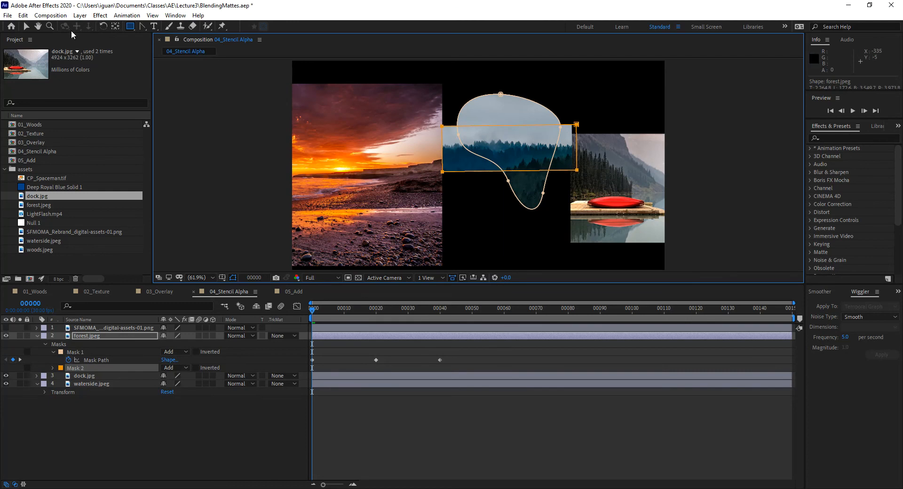
Step: Slant the forest layer's rectangular Mask 2 into a parallelogram by moving its corner vertices individually
left_click(26, 27)
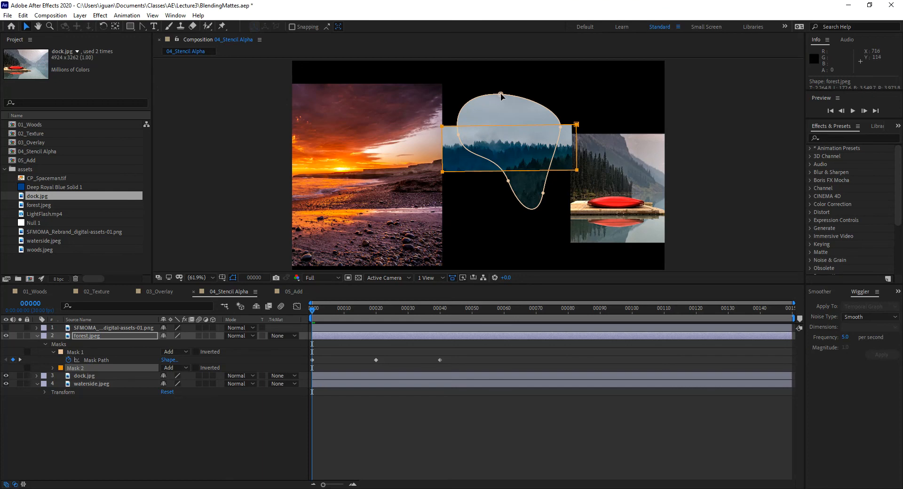
double_click(443, 173)
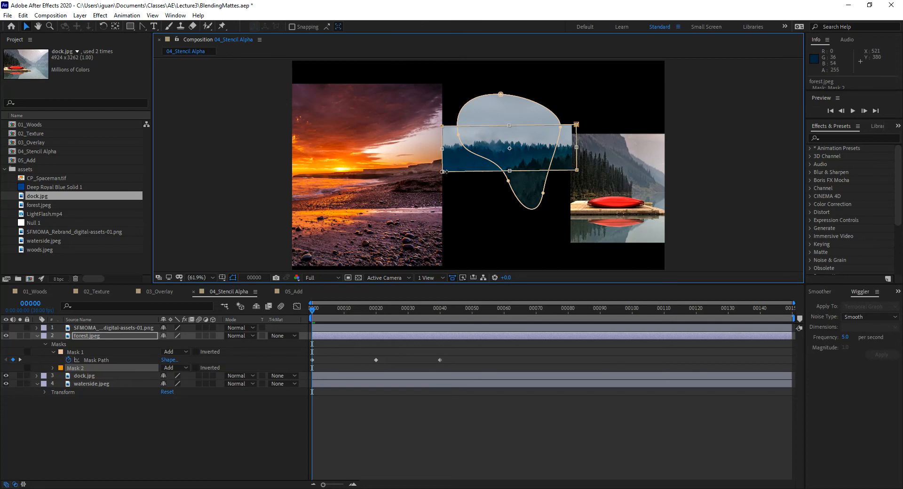
left_click(452, 177)
left_click(443, 175)
left_click_drag(442, 172, 468, 161)
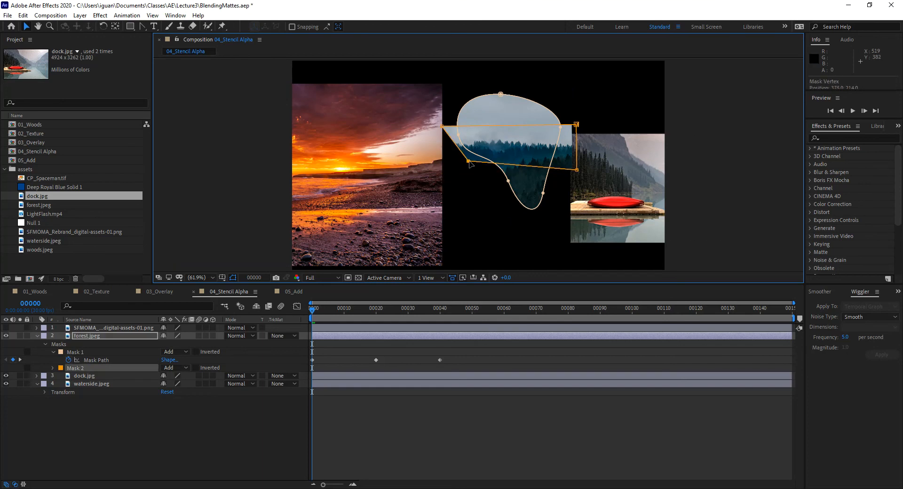
left_click_drag(577, 125, 541, 125)
mouse_move(468, 163)
left_mouse_down()
mouse_move(491, 180)
mouse_move(479, 173)
left_mouse_up()
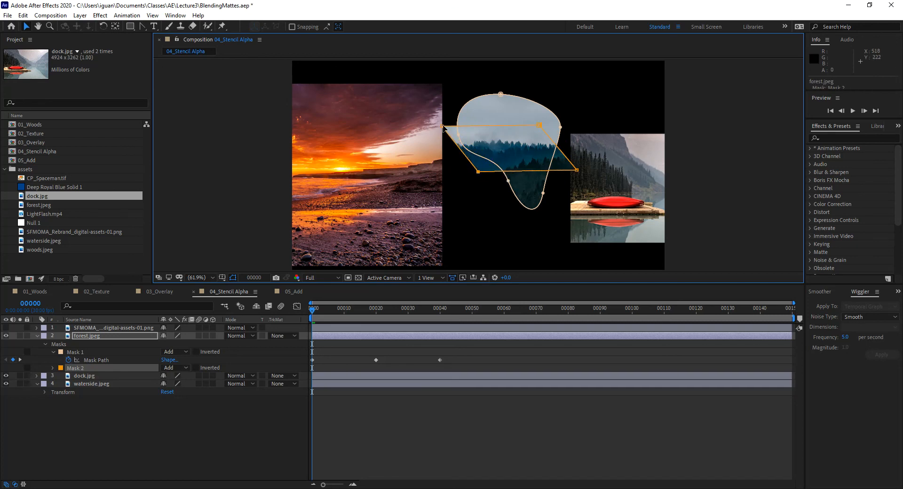
mouse_move(443, 126)
left_mouse_down()
mouse_move(453, 130)
mouse_move(439, 126)
left_mouse_up()
Step: Keyframe Mask 2's path at frame 0, move the whole mask upward at frame 20, and scrub back to frame 0
left_click(53, 368)
left_click(68, 376)
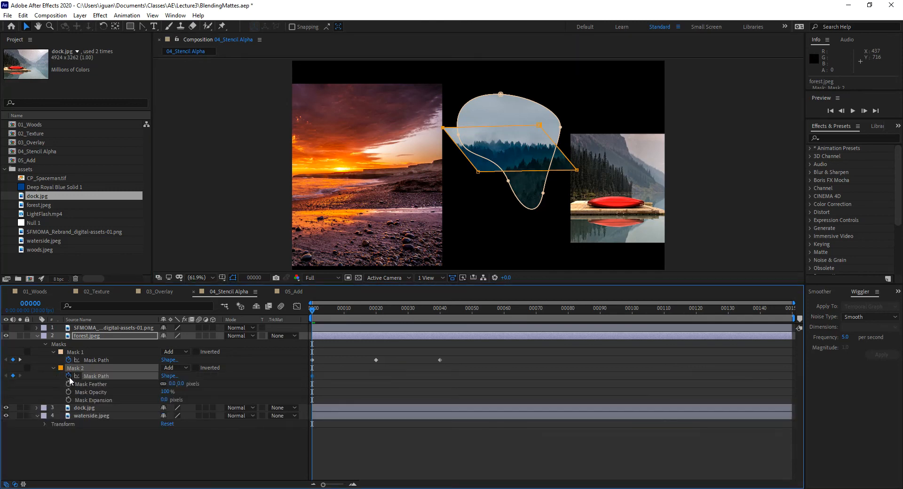
left_click(376, 310)
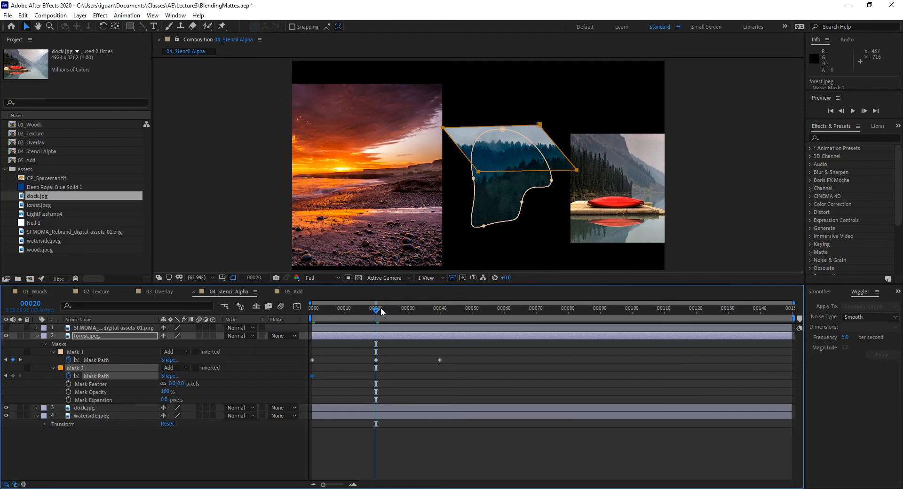
left_click(479, 176)
double_click(479, 174)
left_click_drag(506, 169, 507, 140)
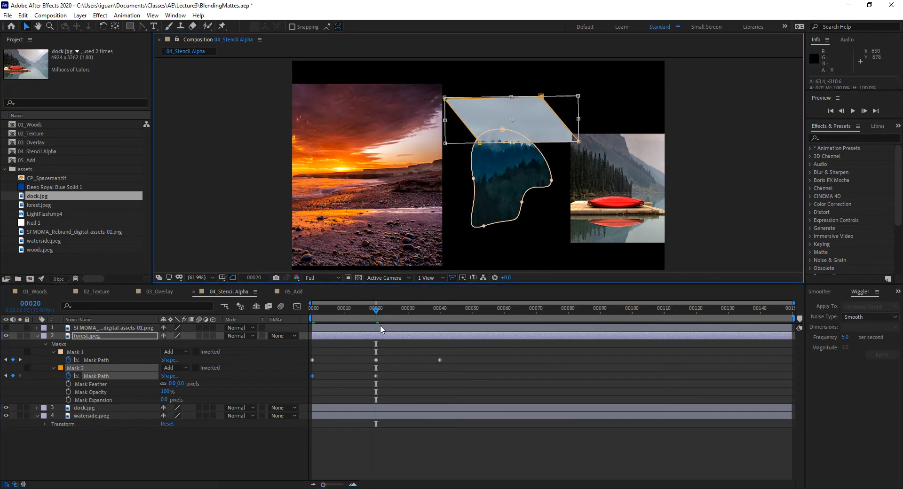
left_click_drag(382, 308, 305, 323)
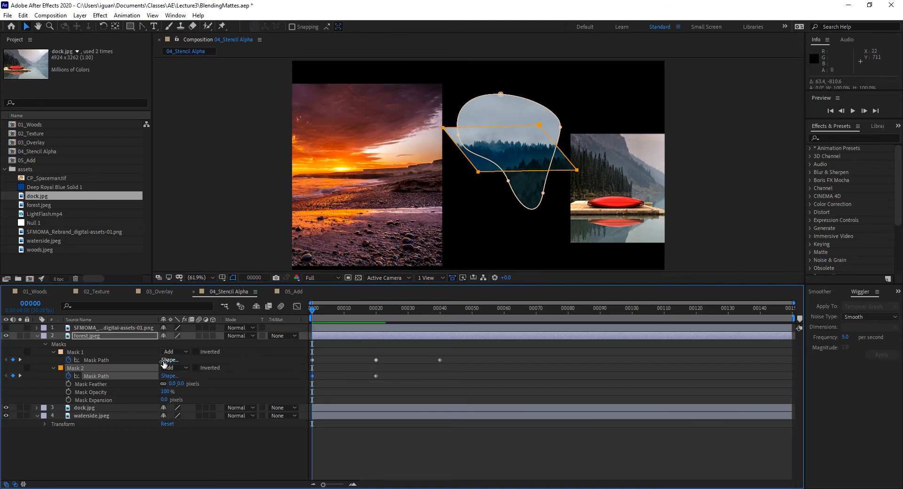
Step: Try the Subtract mode on the forest layer's Mask 1 and restore it to Add
left_click(187, 351)
left_click(191, 383)
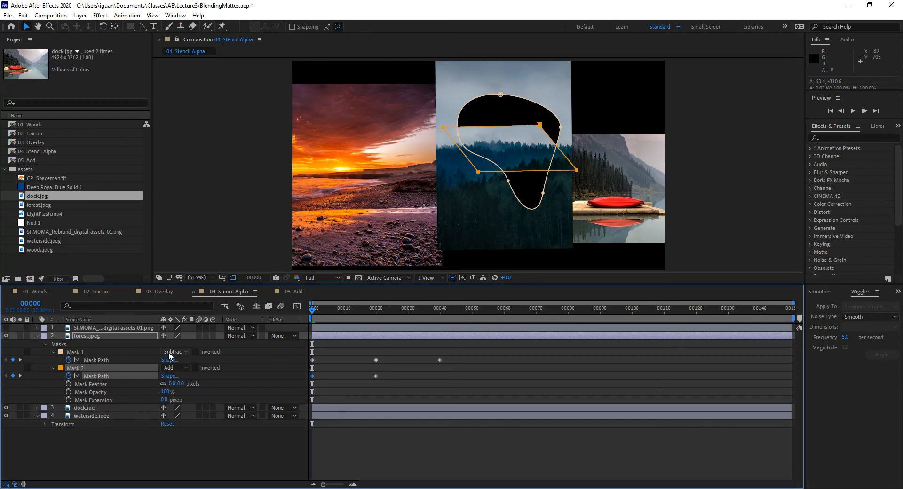
left_click(175, 352)
left_click(182, 372)
Step: Try the Subtract mode on the forest layer's Mask 2, and switch it to Intersect
left_click(180, 367)
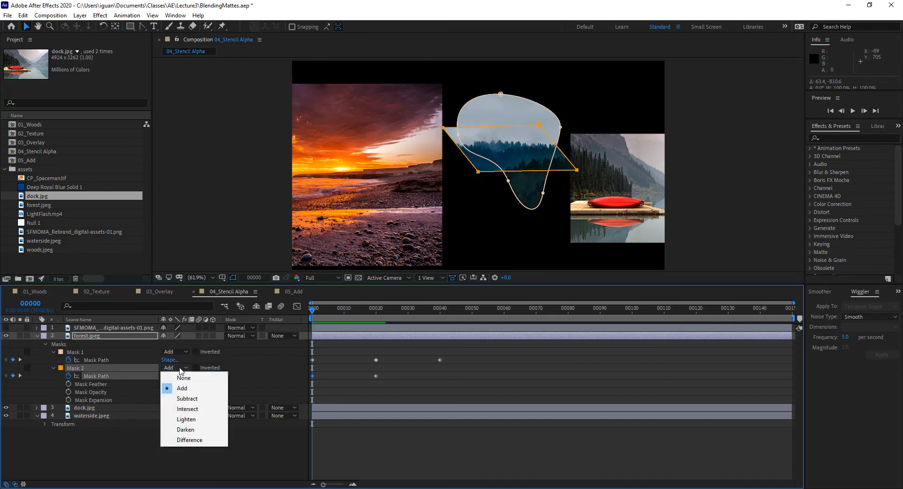
left_click(190, 398)
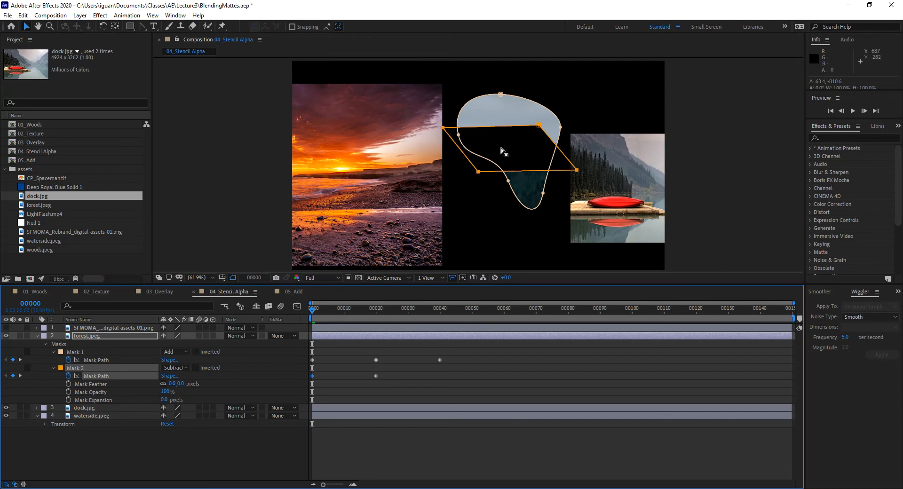
left_click(182, 366)
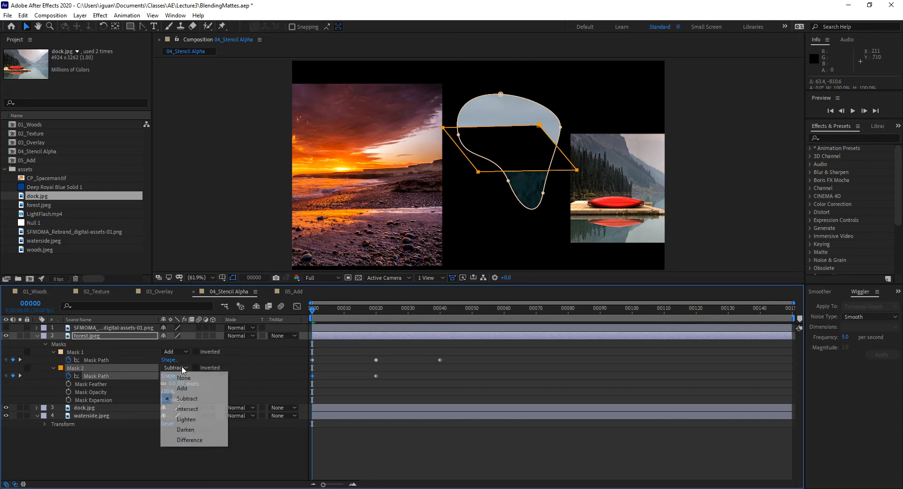
left_click(189, 411)
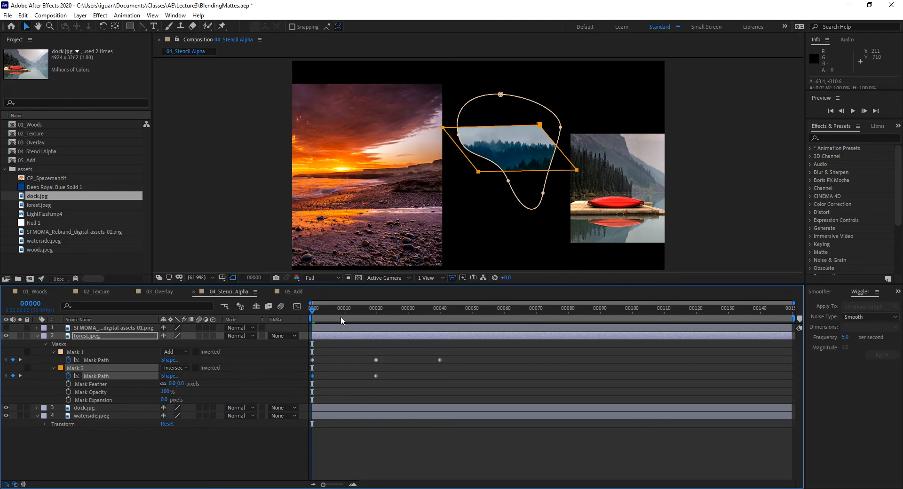
Step: Deselect the forest layer and scrub to frame 4 to examine the intersection of its two masks
left_click(318, 432)
left_click_drag(314, 310, 325, 326)
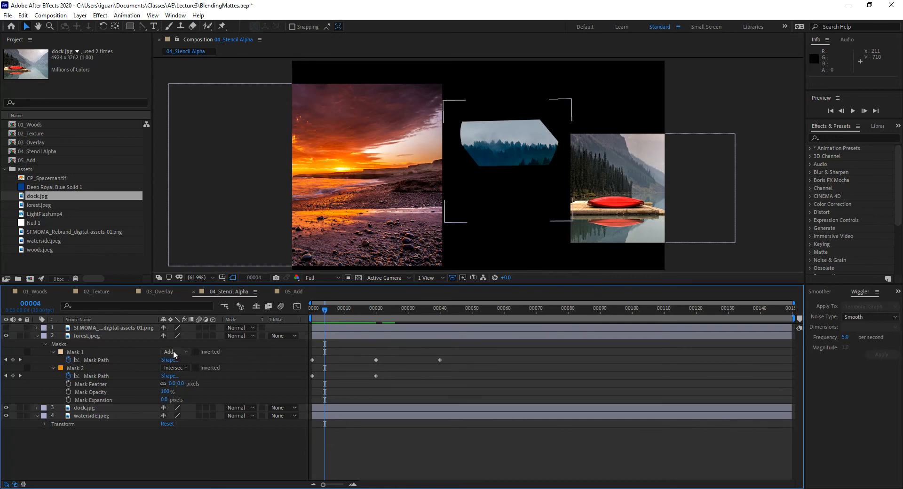
left_click(181, 368)
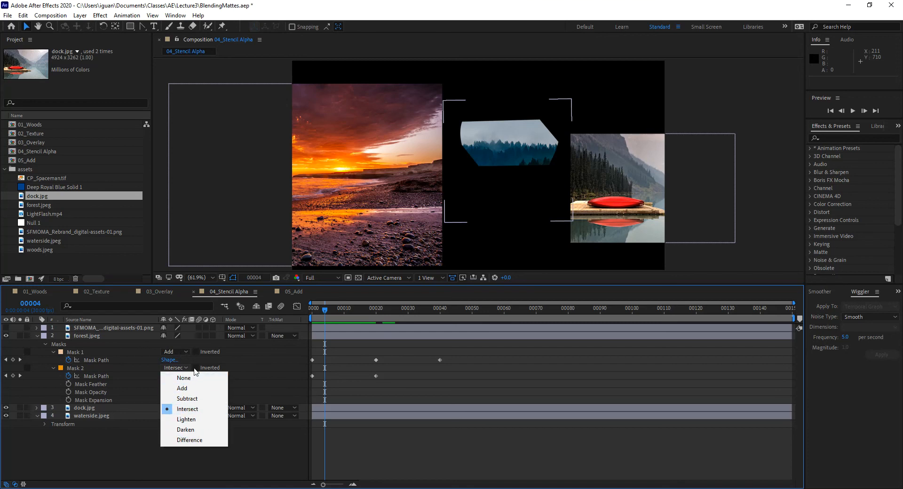
left_click(179, 458)
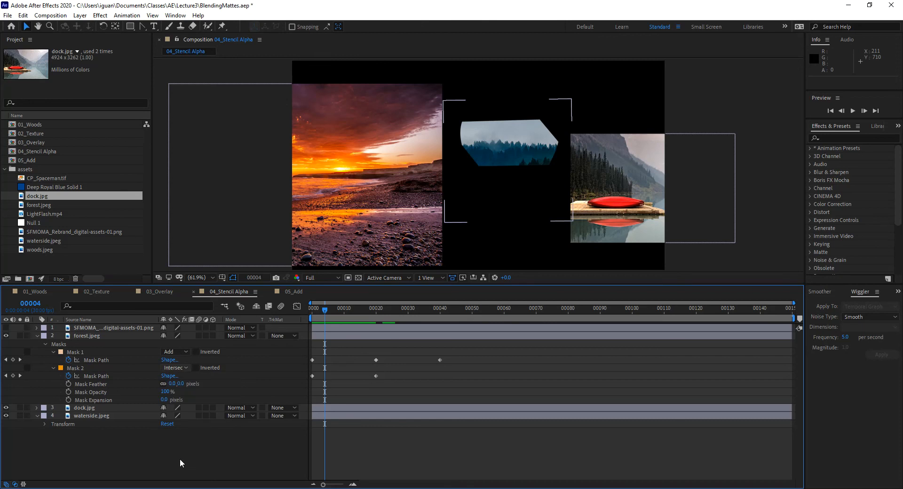
Step: Invert the forest layer's Mask 1 and set Mask 2's mode back to Add
left_click(196, 352)
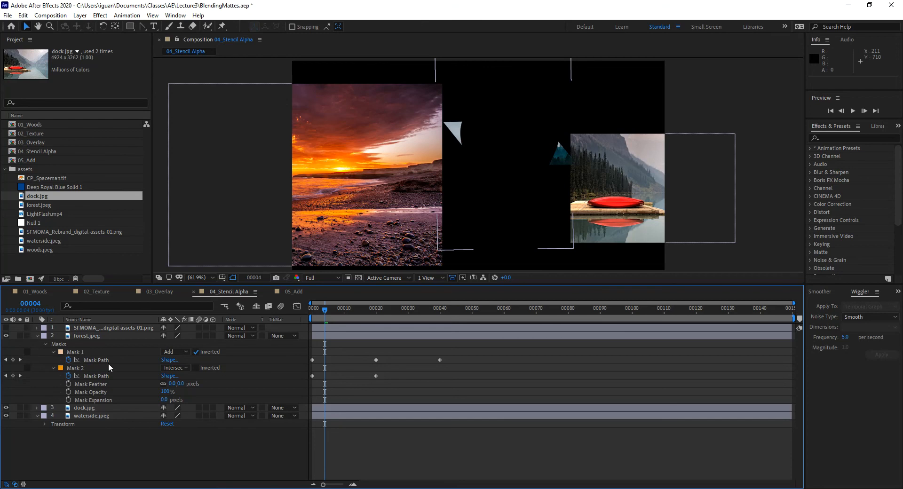
left_click(176, 367)
left_click(189, 383)
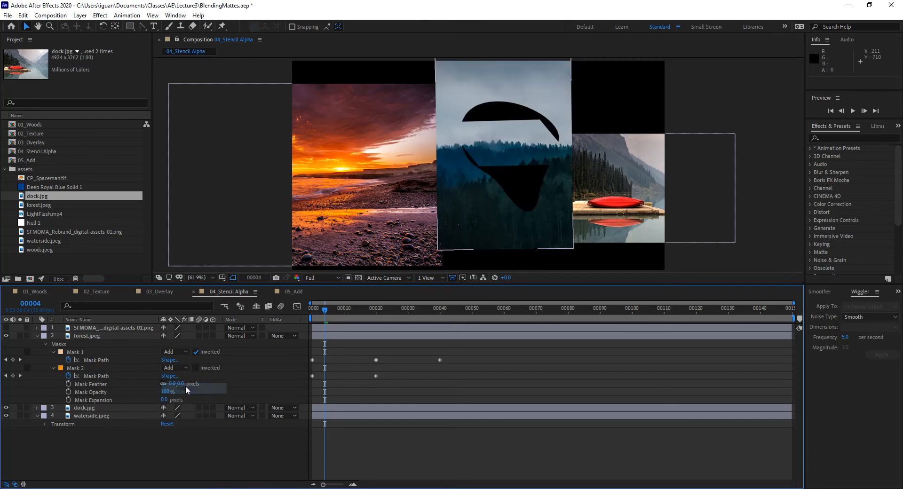
Step: Toggle the inversion of Mask 1 and Mask 2 in turn to compare them, leaving both masks uninverted
left_click(196, 352)
left_click(196, 352)
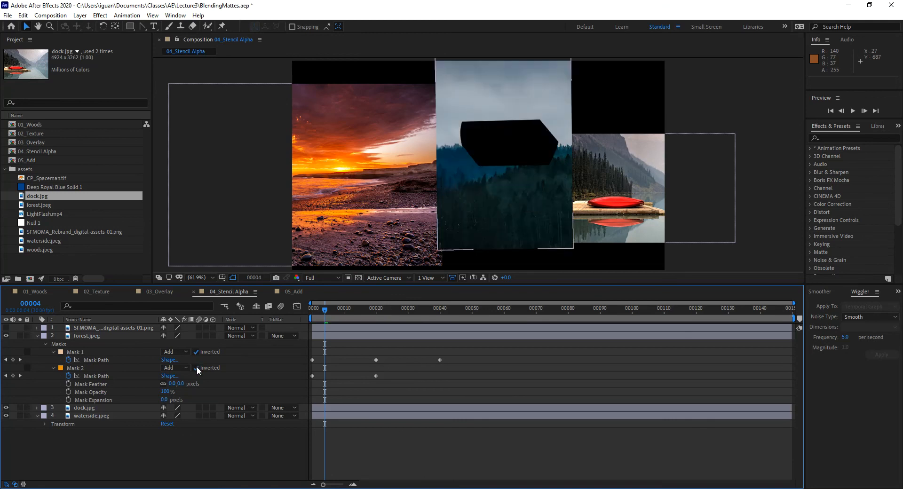
left_click(196, 368)
left_click(196, 368)
left_click(195, 352)
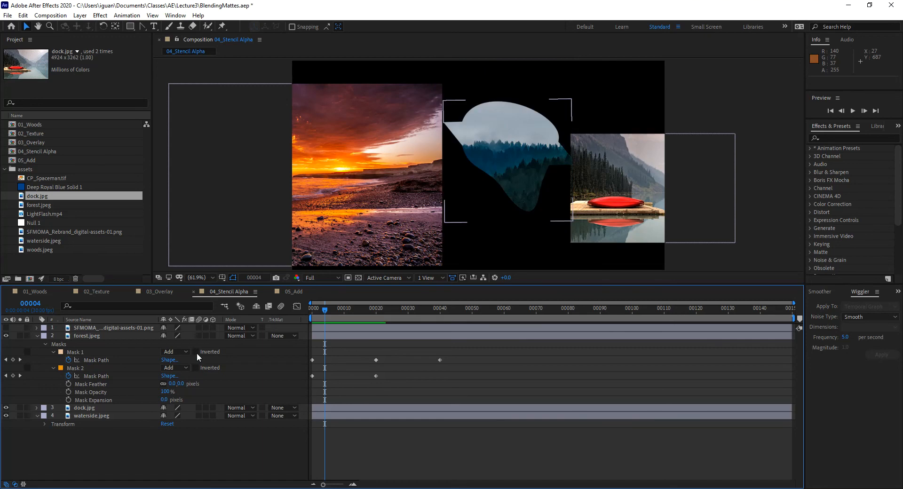